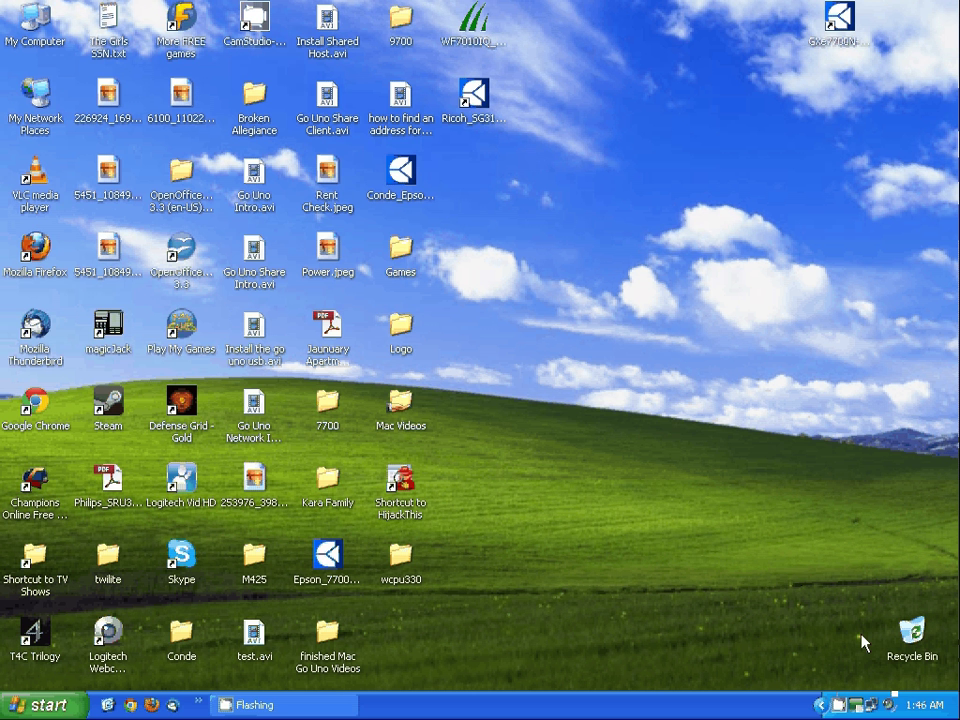
Launch the Ricoh_SG3110_Windows_32bit driver installer and accept the license agreement.
left_click(478, 110)
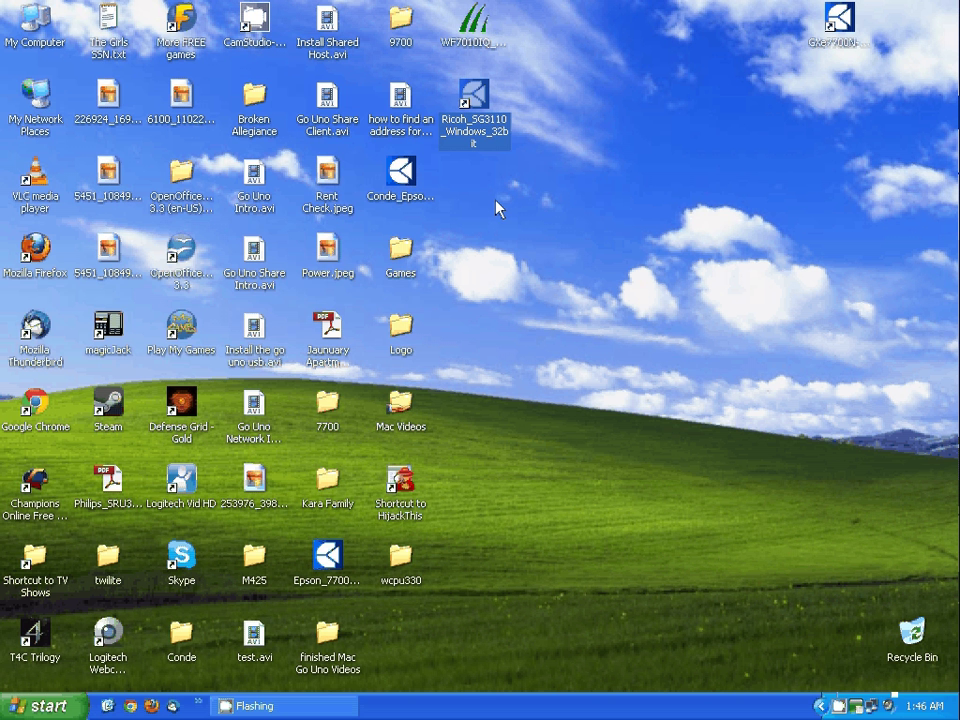
double_click(478, 100)
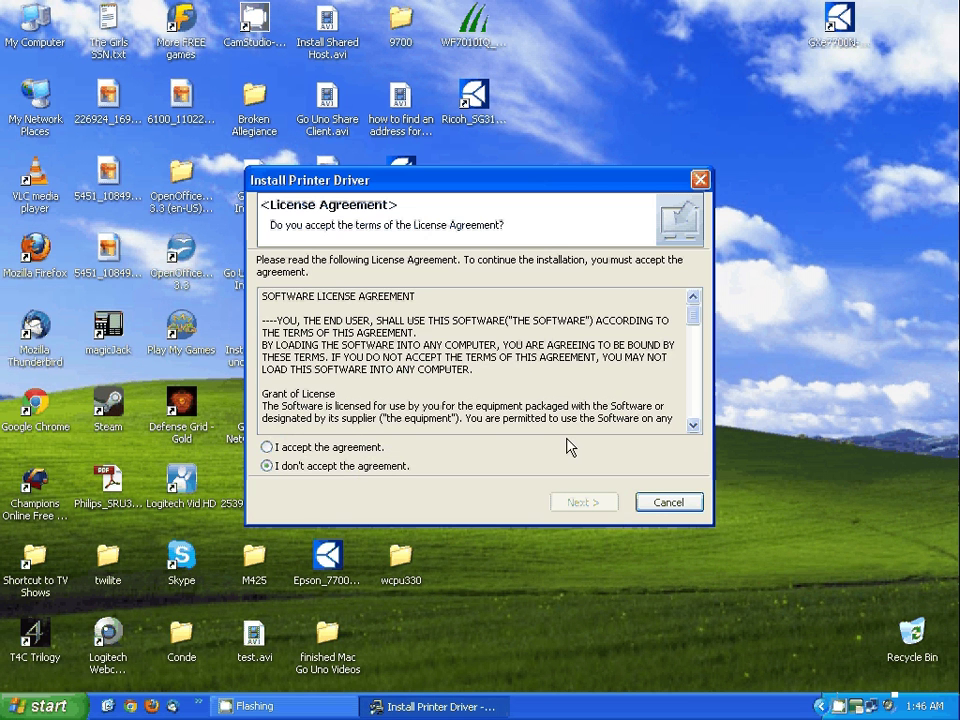
left_click(268, 448)
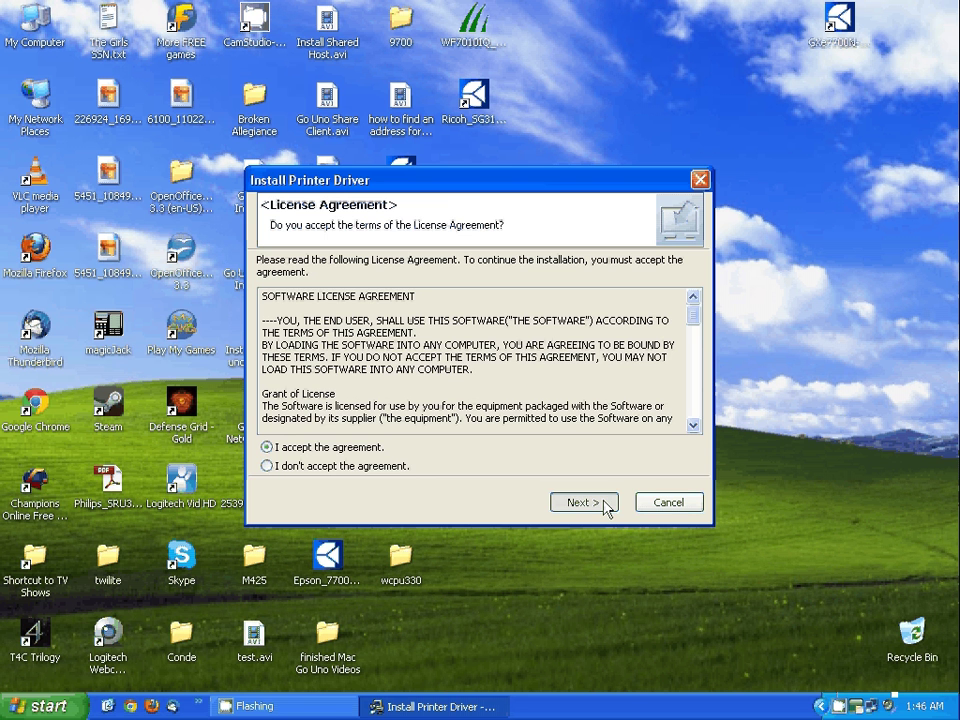
left_click(584, 503)
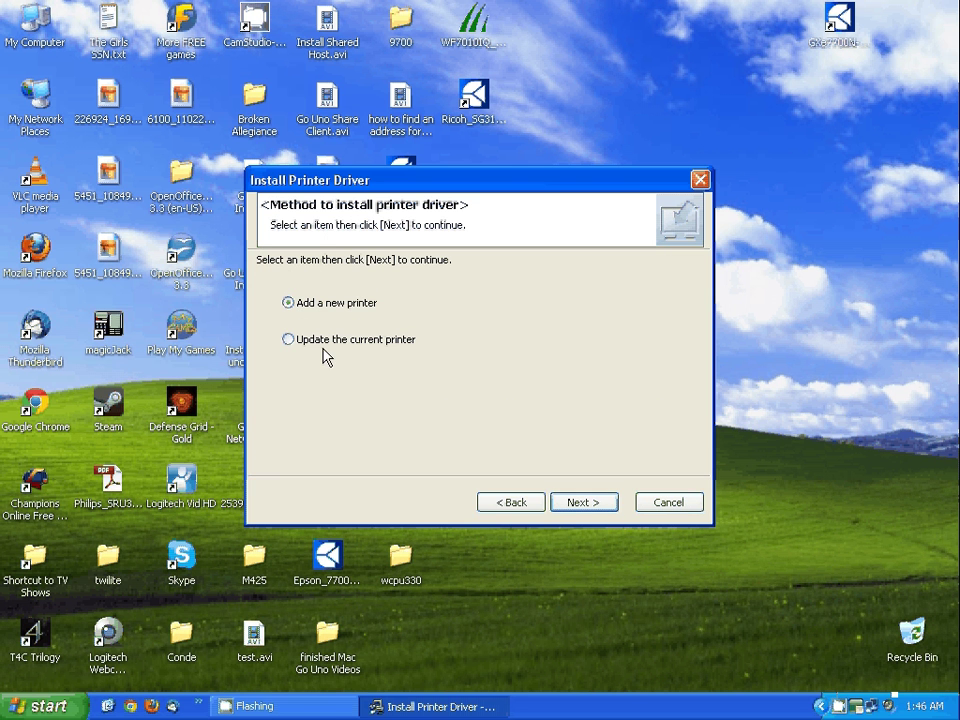
Choose to add a new printer connected to a printer port or LAN, without searching for printers.
left_click(598, 504)
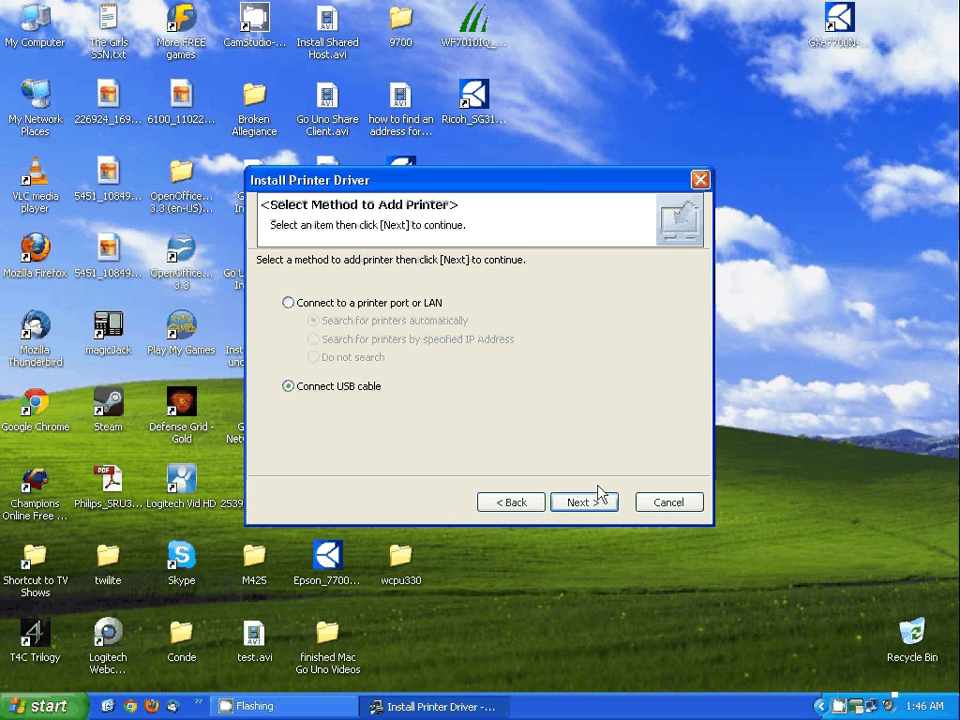
left_click(288, 303)
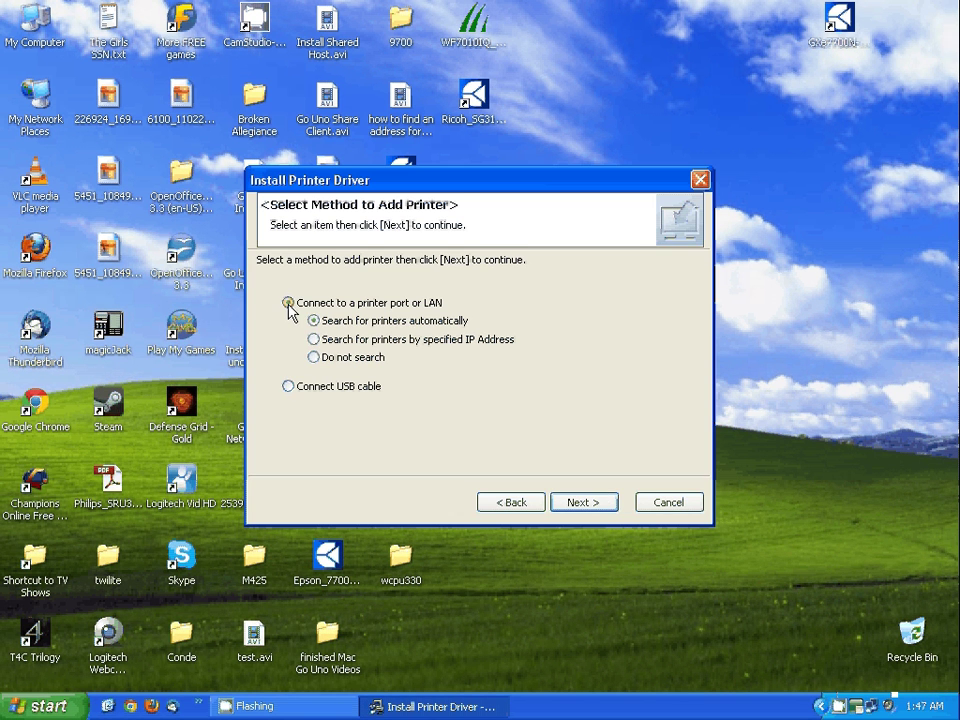
left_click(314, 357)
left_click(580, 503)
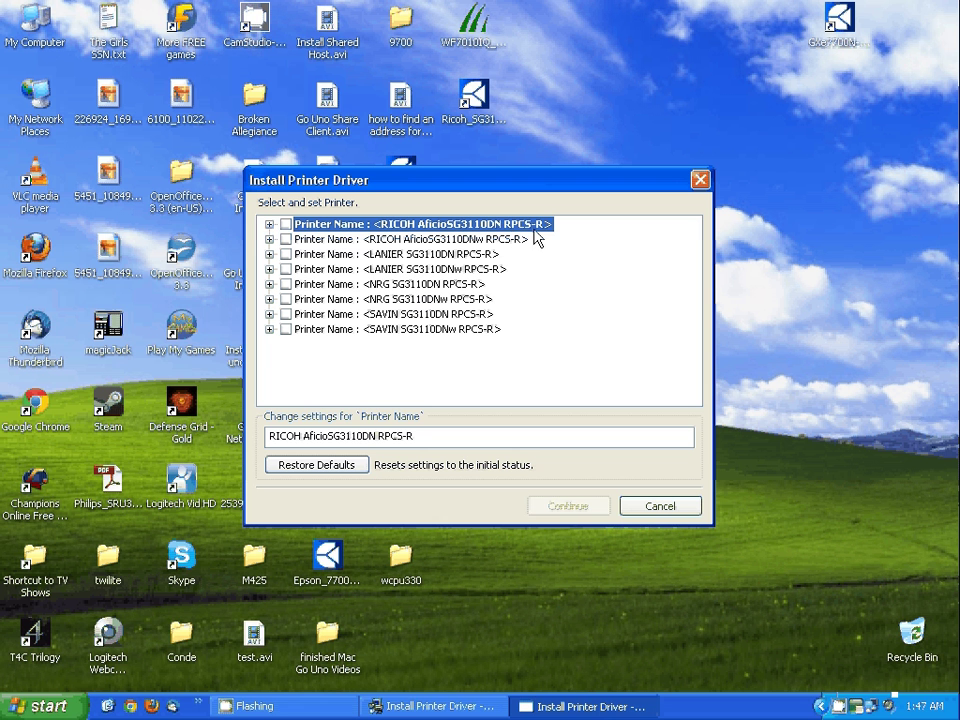
Select the RICOH AficioSG3110DN RPCS-R printer and start adding a Standard TCP/IP Port for it.
left_click(286, 224)
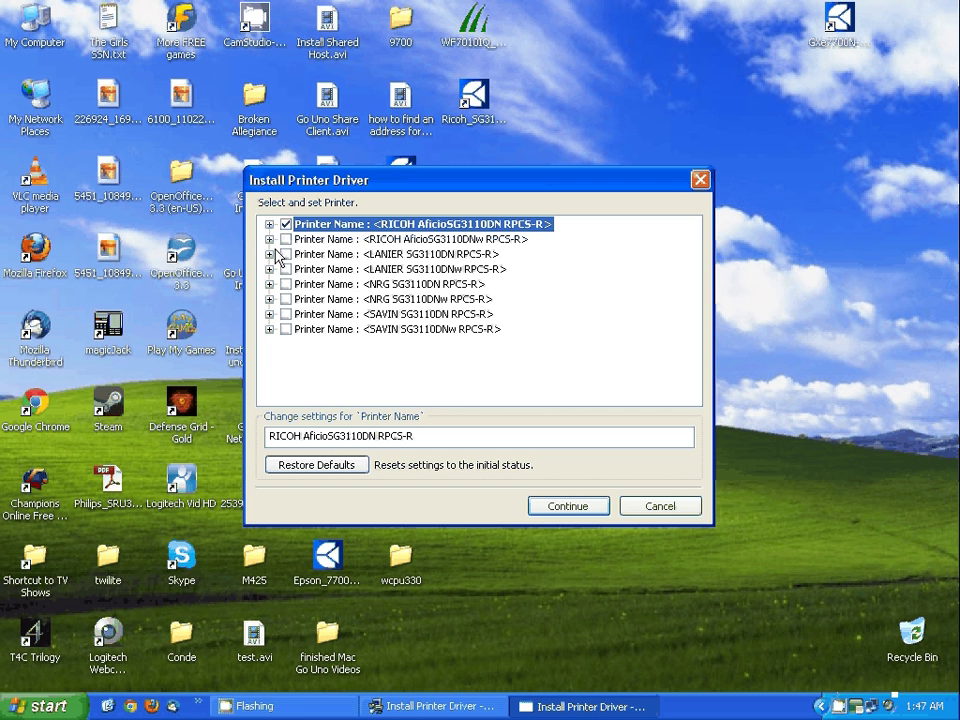
left_click(269, 225)
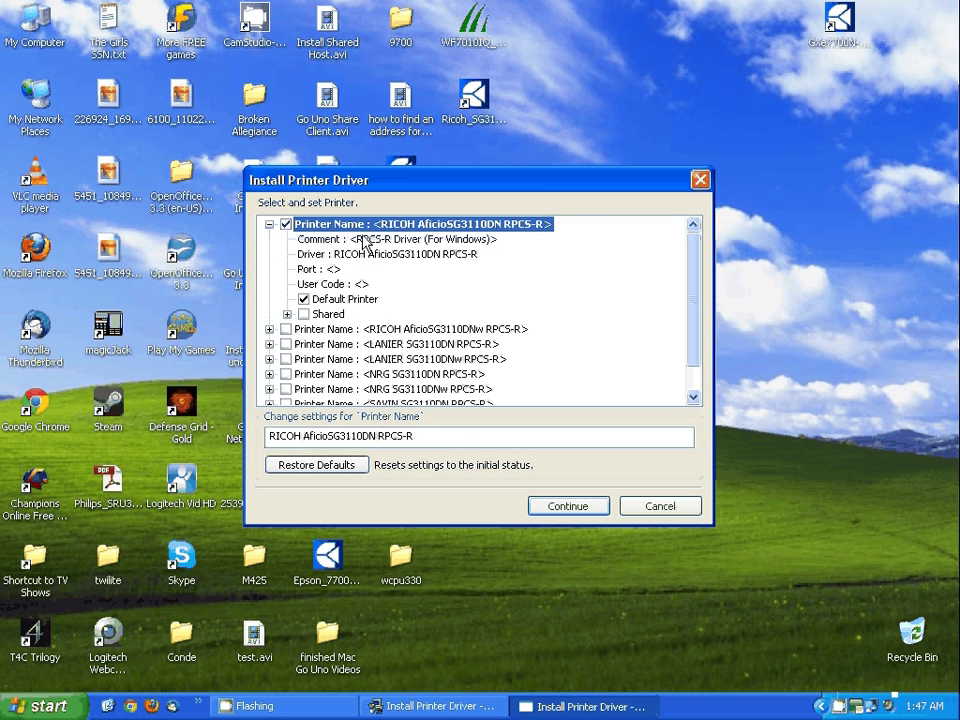
left_click(313, 269)
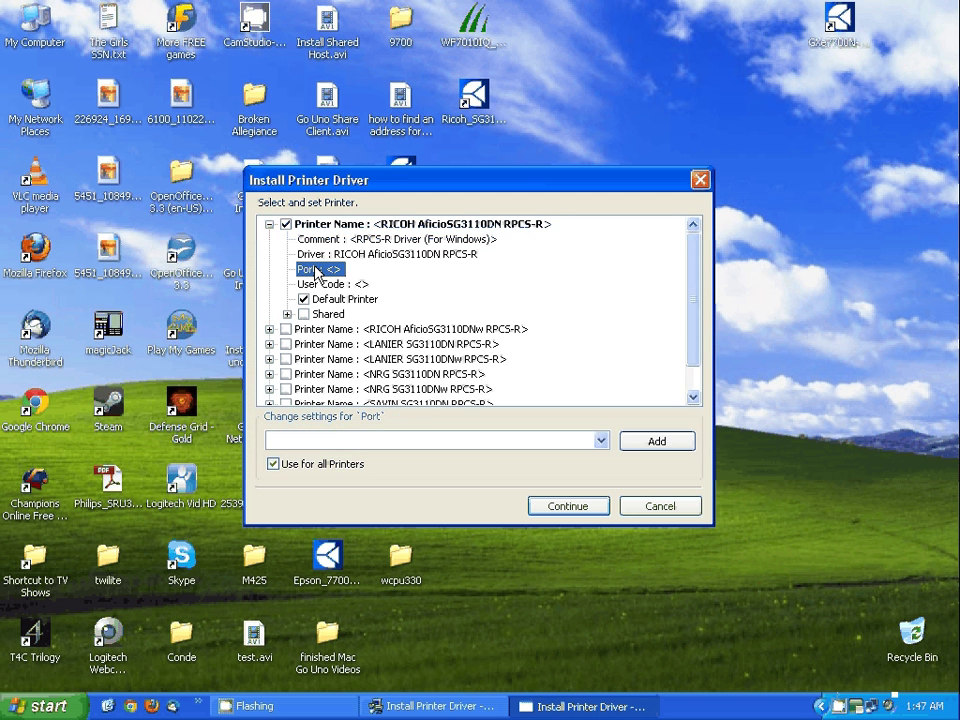
left_click(648, 446)
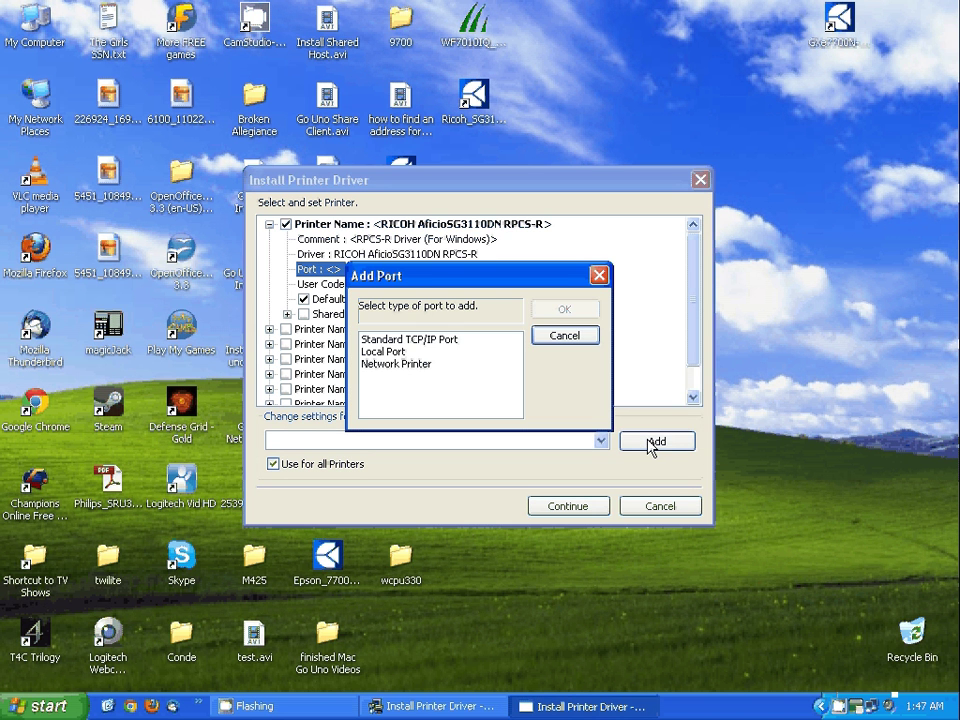
left_click(436, 341)
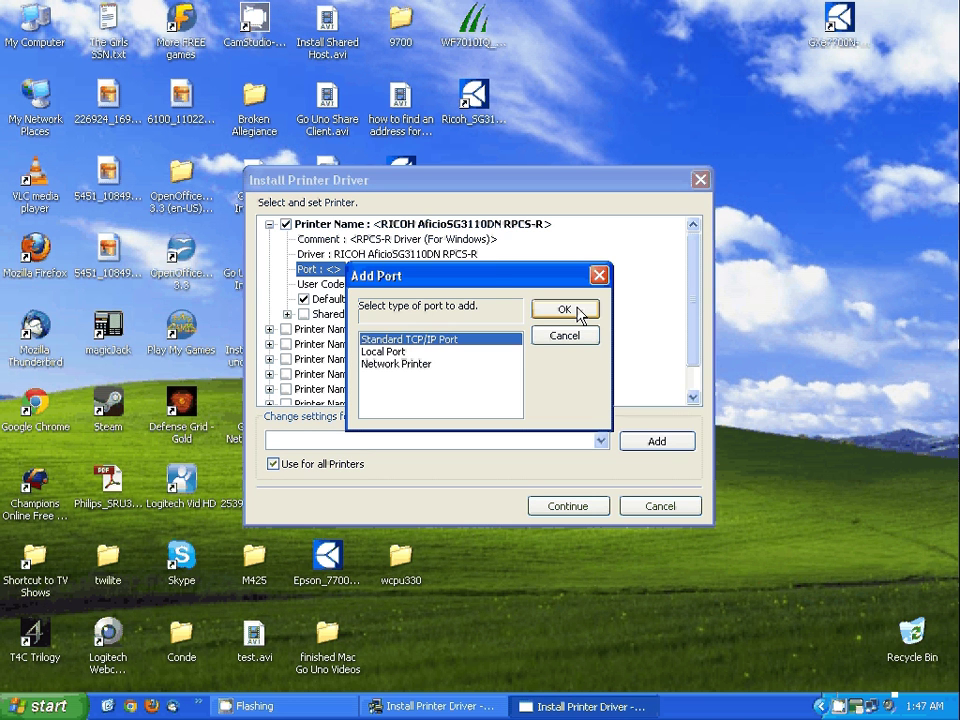
left_click(579, 314)
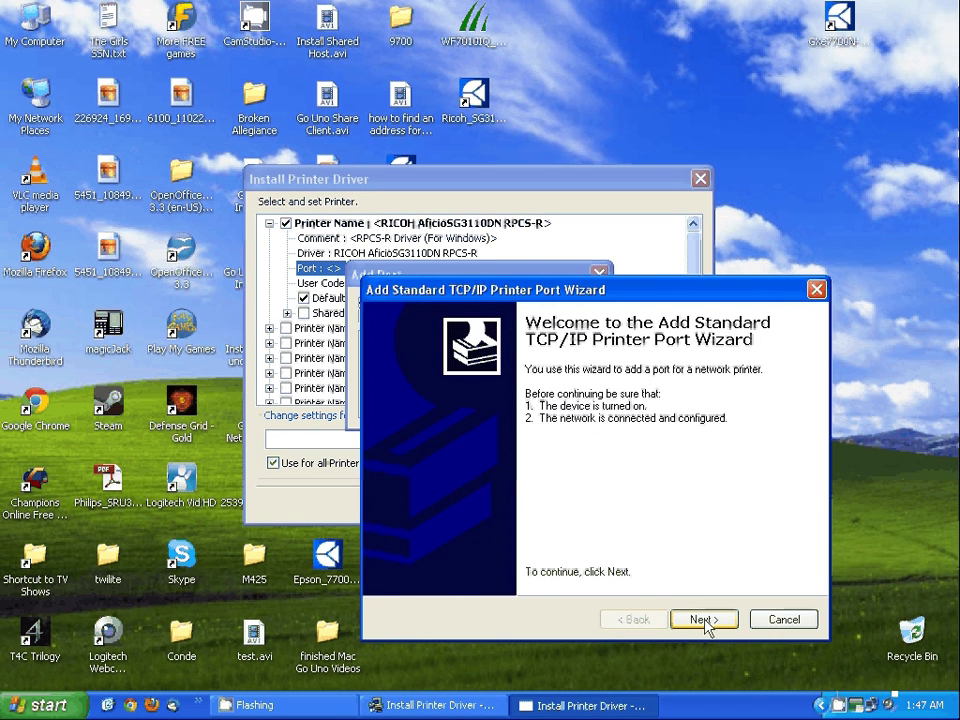
Create the TCP/IP port for IP address 192.168.1.204 with the standard Generic Network Card device type.
left_click(705, 621)
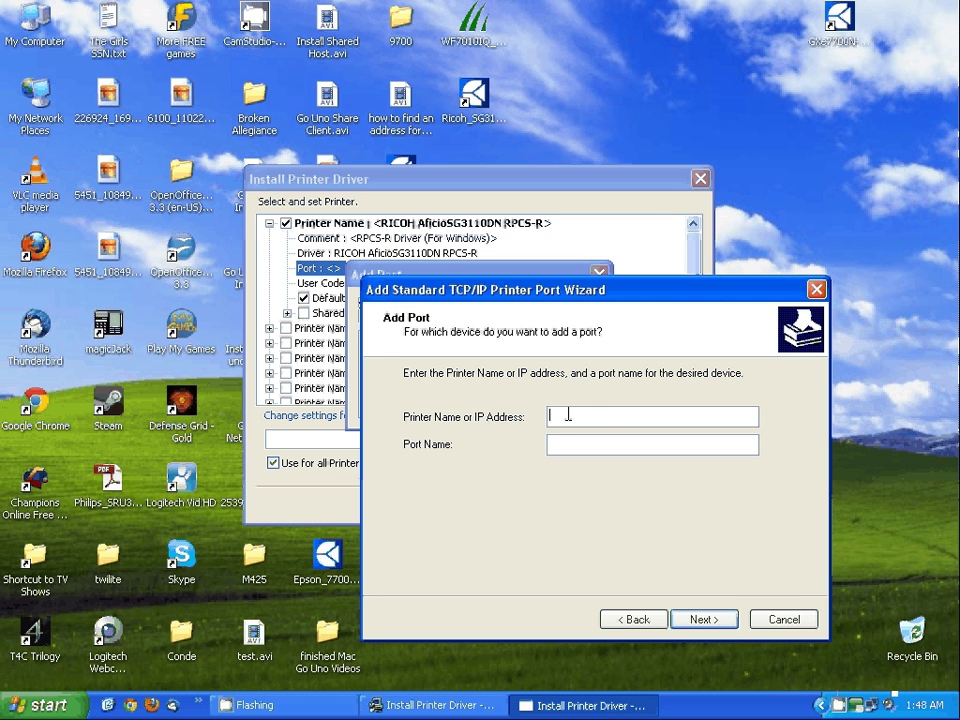
type("192.168.")
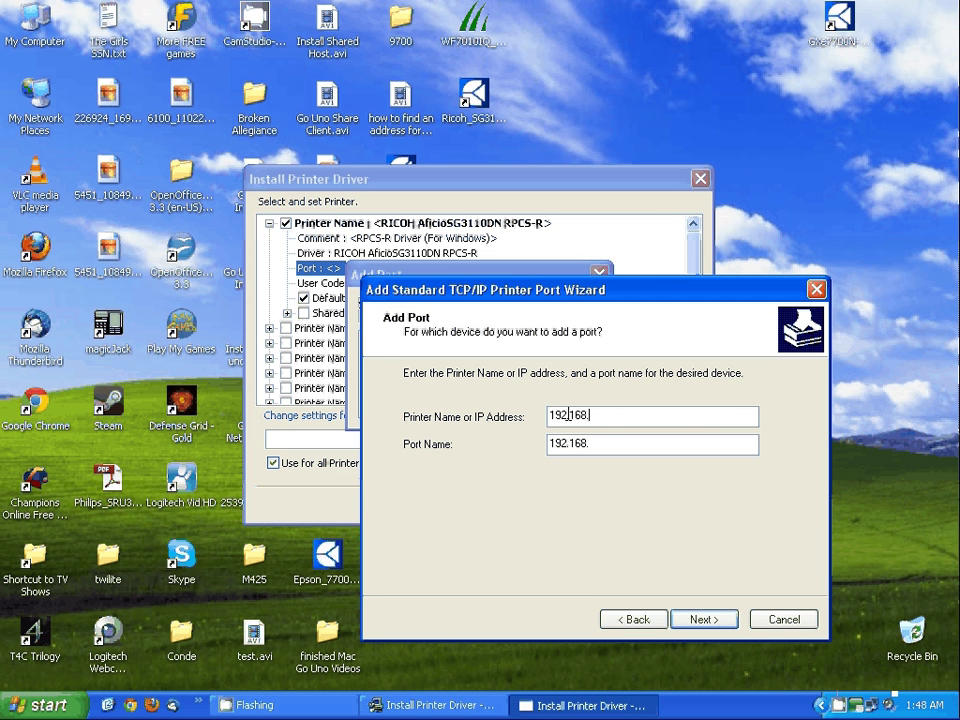
type("1.204")
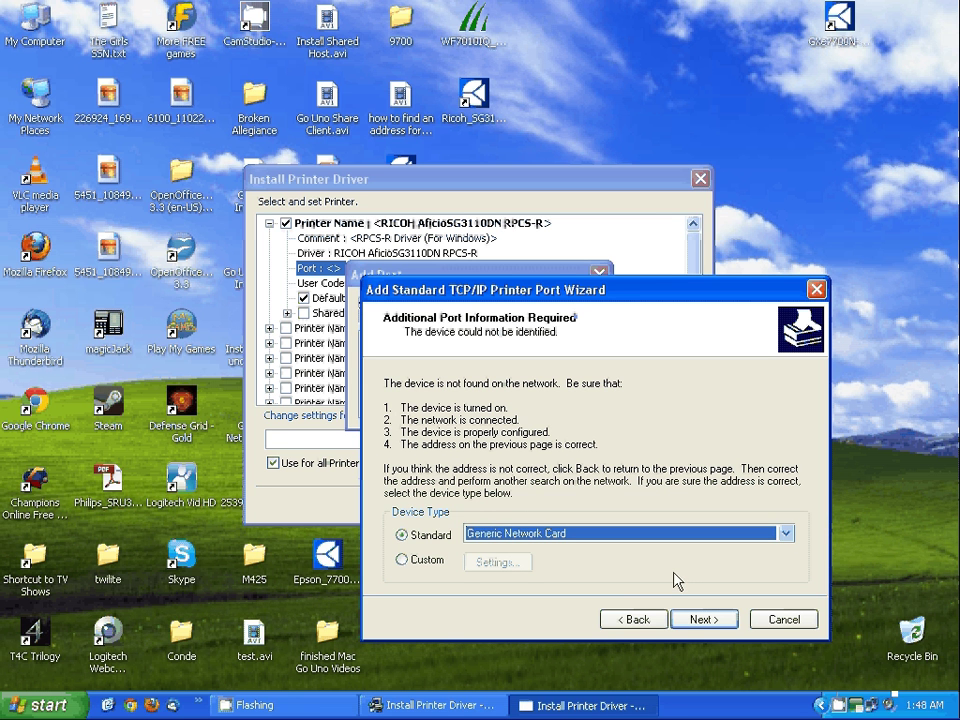
left_click(701, 620)
left_click(702, 620)
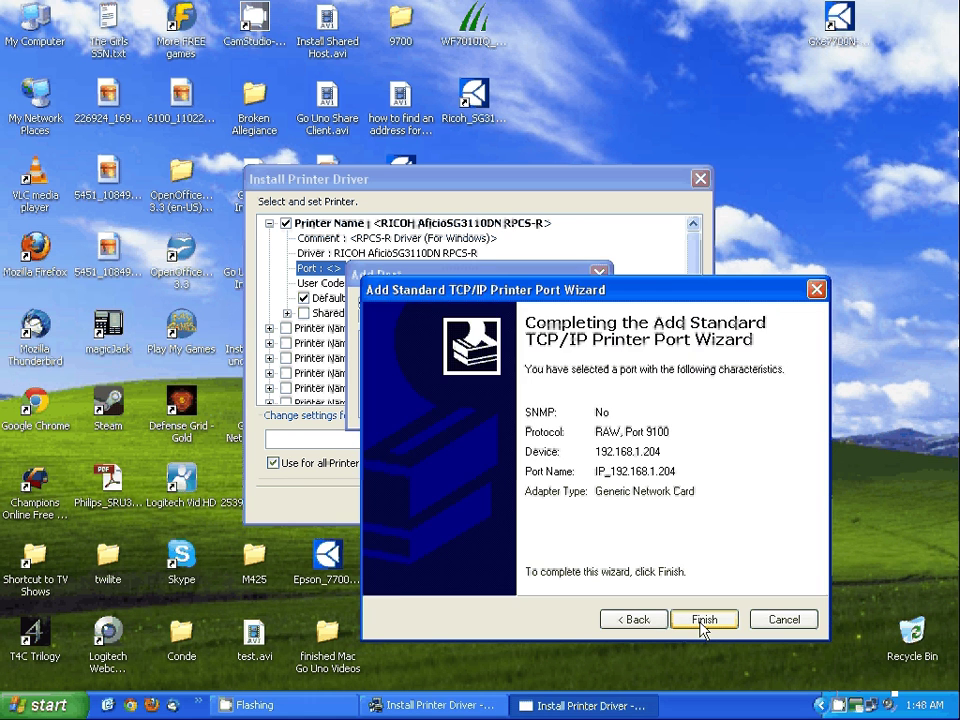
left_click(700, 621)
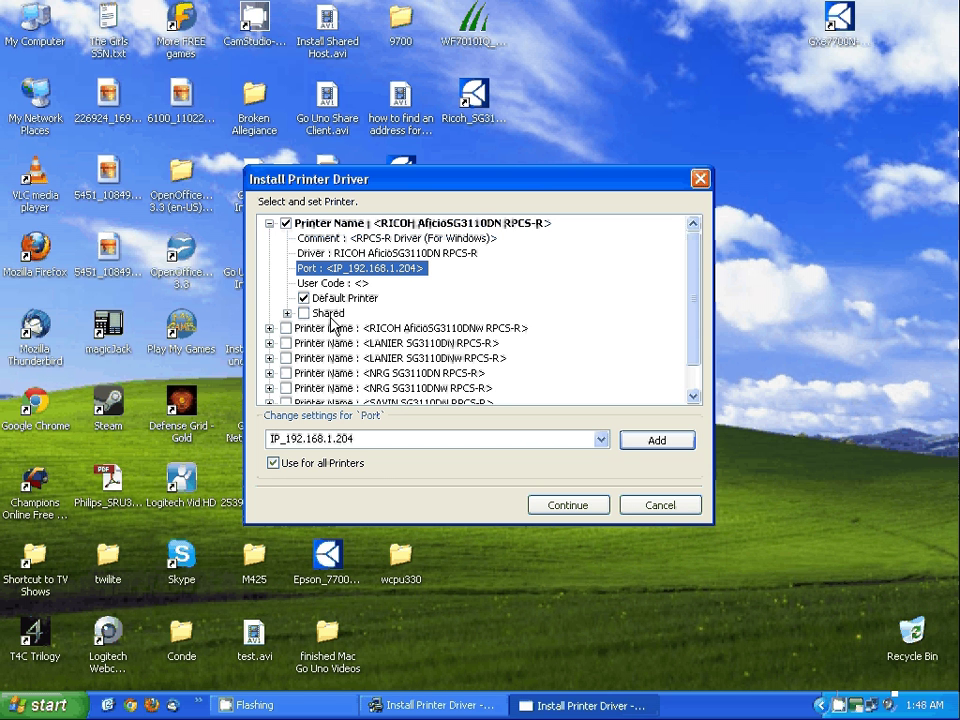
Clear the Default Printer option and complete the driver installation without initial settings, keeping the default Status Monitor settings.
left_click(306, 303)
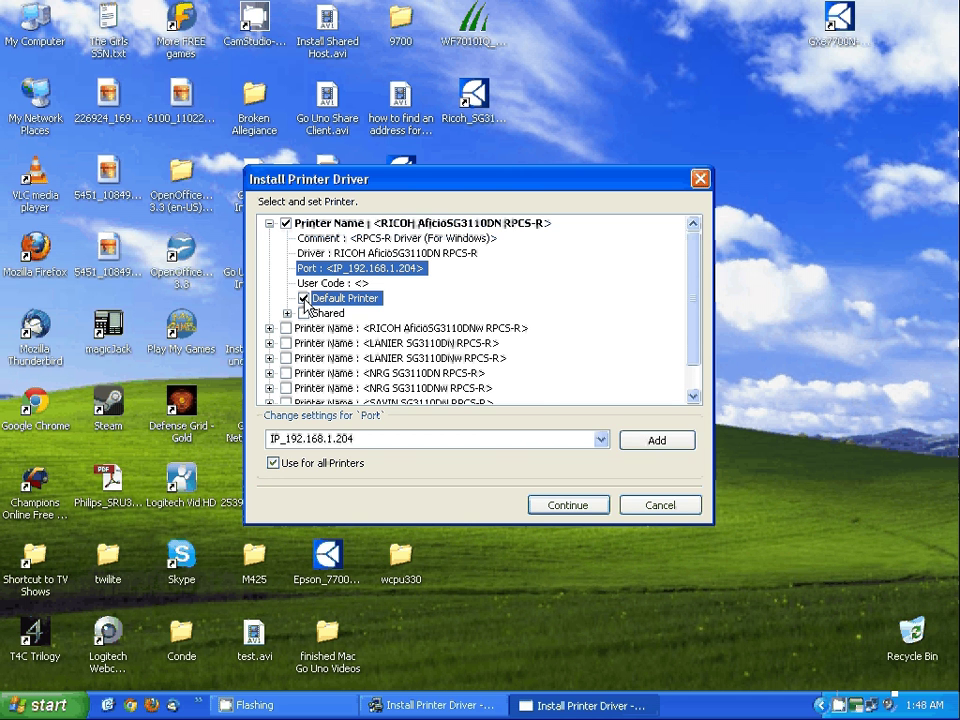
left_click(304, 299)
left_click(566, 507)
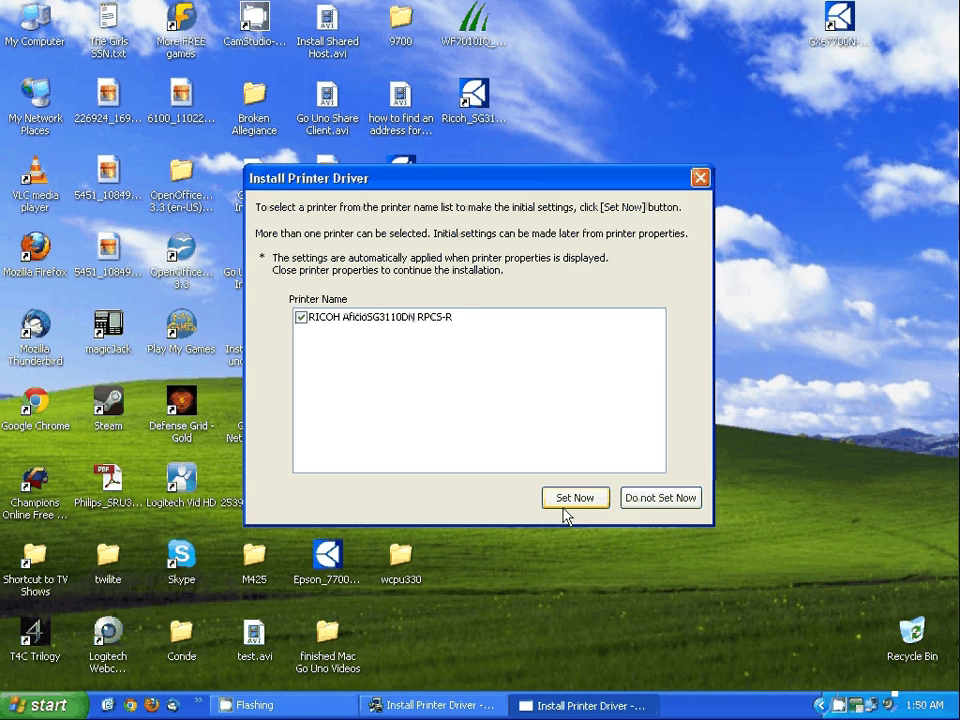
left_click(660, 498)
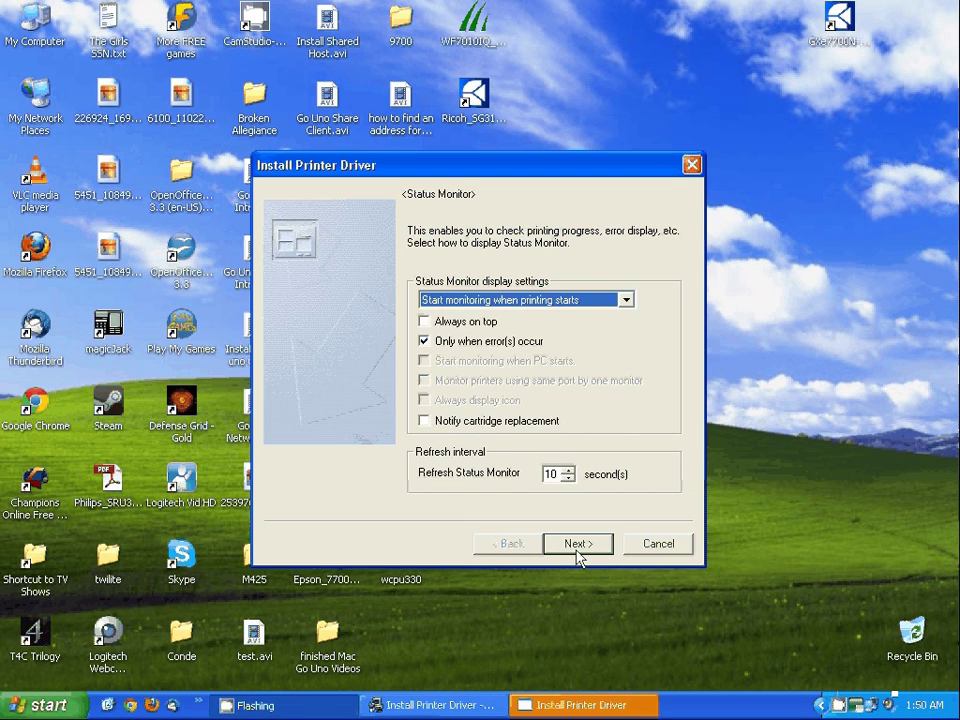
left_click(577, 546)
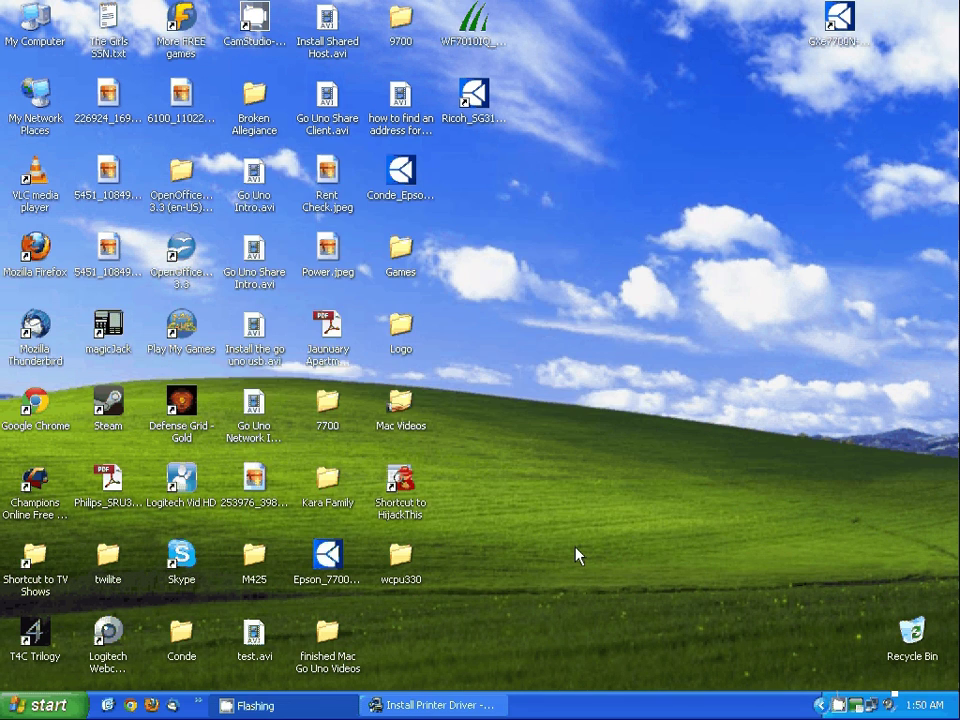
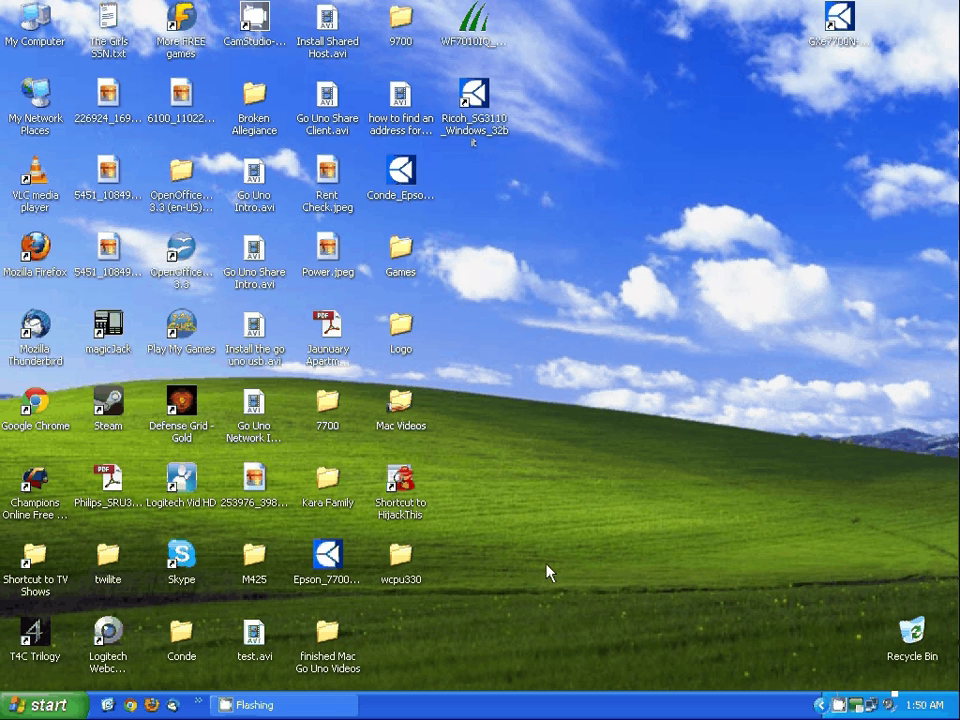
Install the color profile Ricoh 3110 rgb SJR v1.0.icm from Removable Disk (D:) and close the folder.
left_click(50, 706)
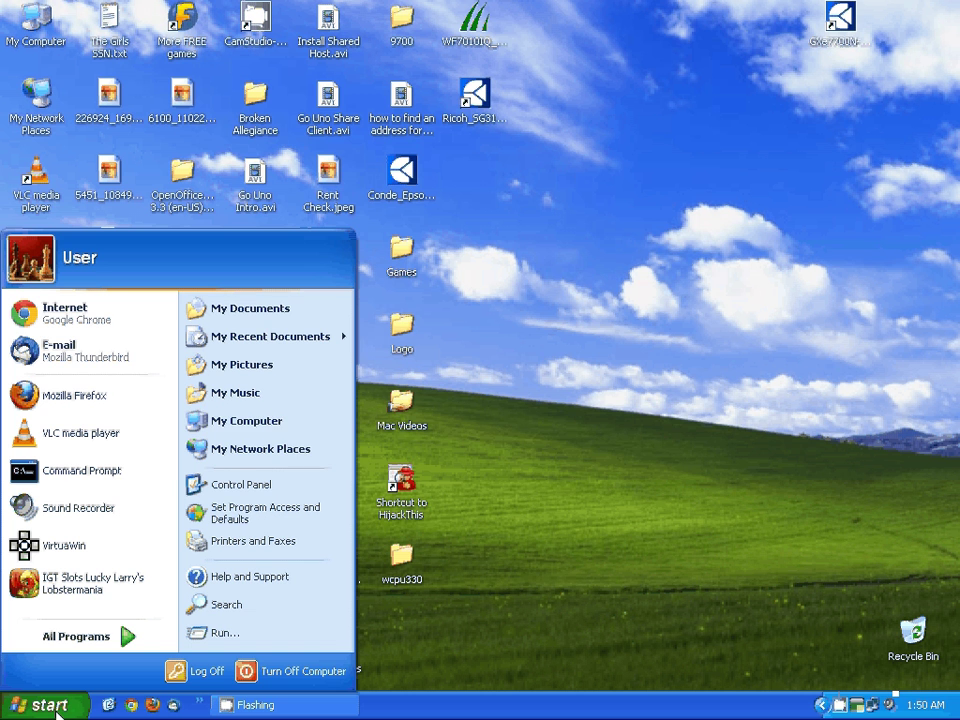
left_click(268, 425)
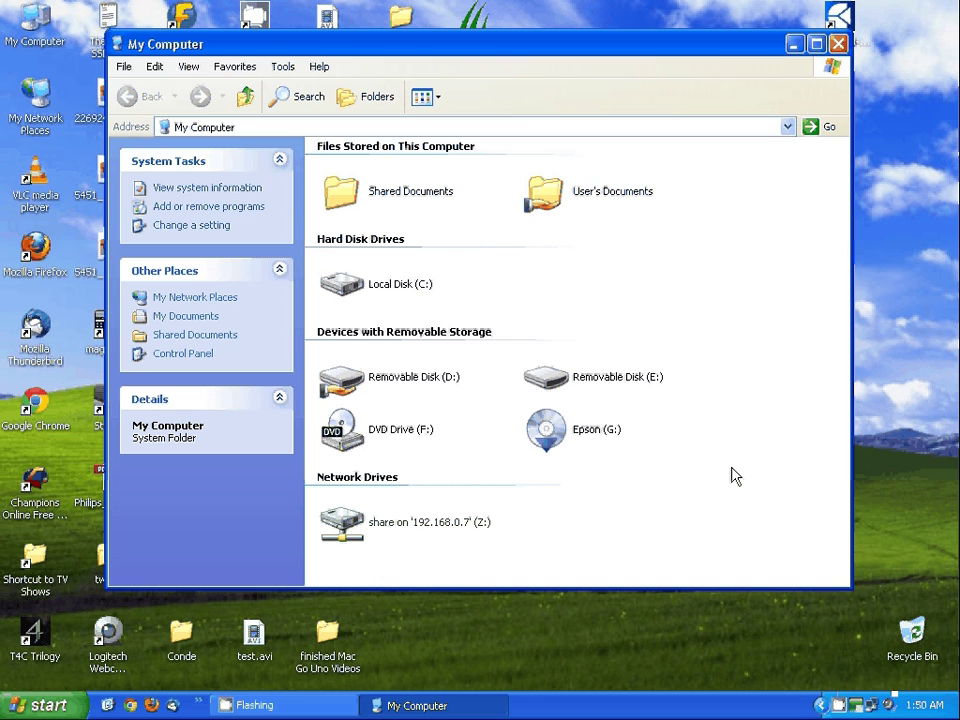
double_click(344, 381)
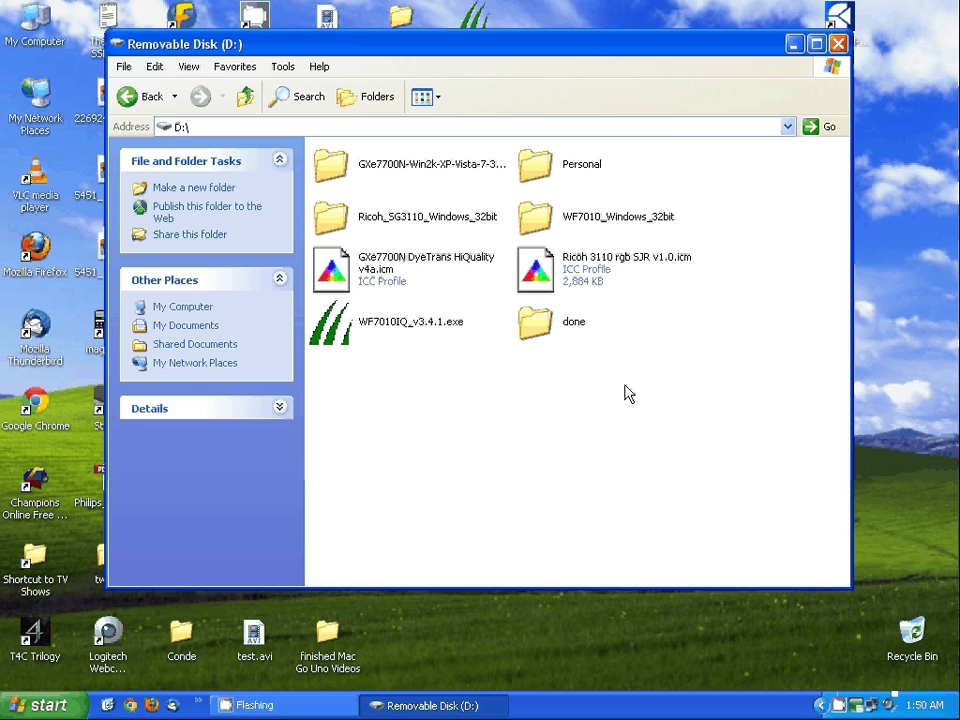
left_click(540, 272)
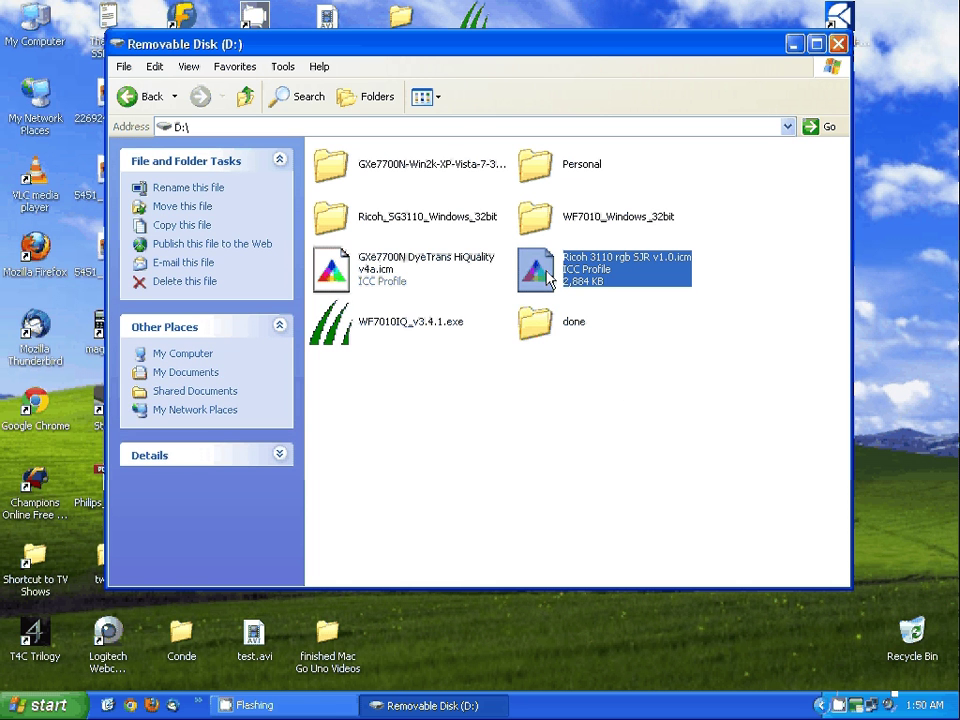
right_click(537, 265)
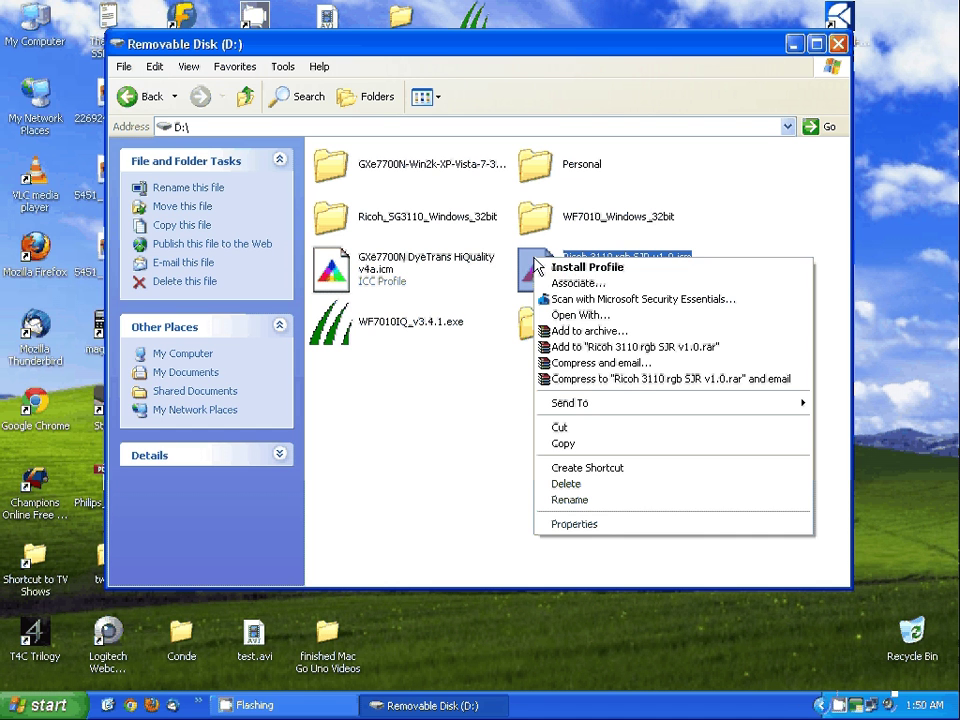
left_click(644, 274)
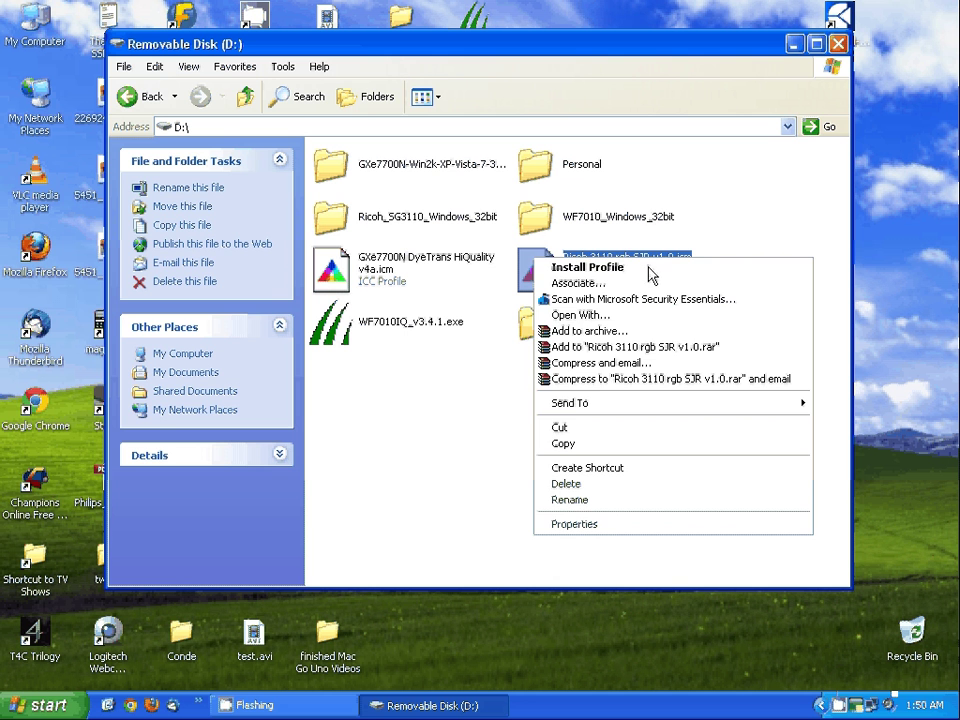
left_click(650, 275)
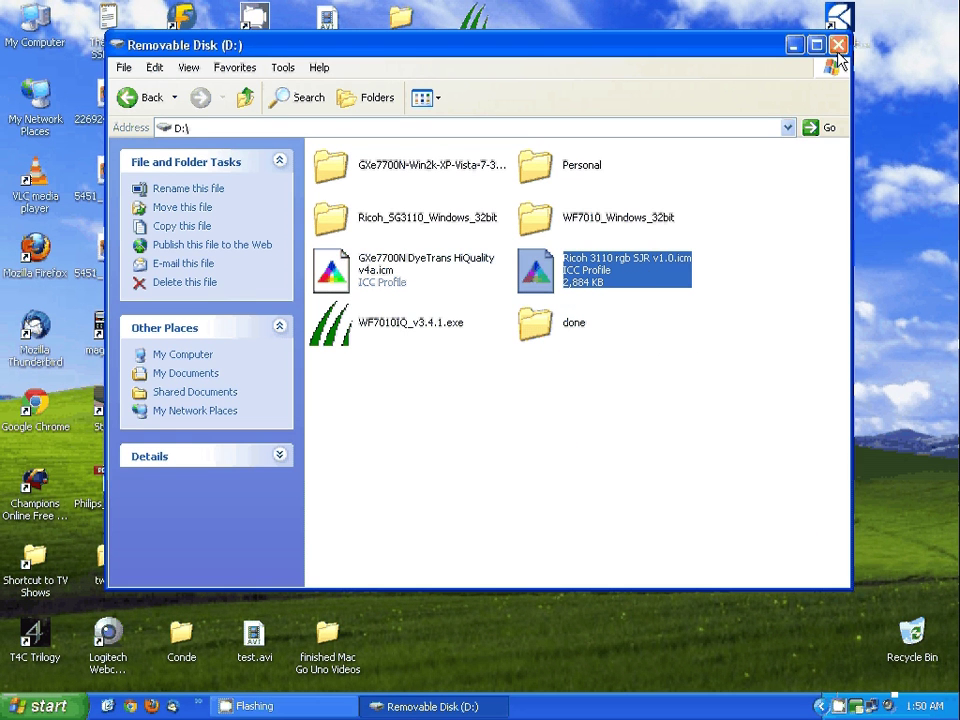
left_click(838, 48)
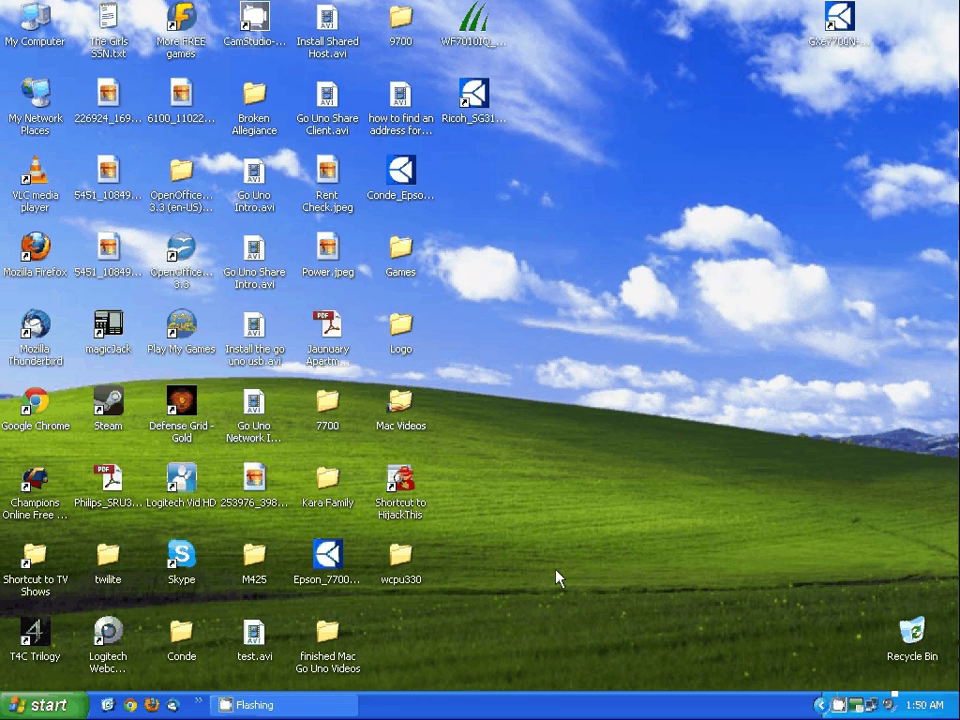
Open the RICOH AficioSG3110DN RPCS-R printer's properties and set spooling to start printing after the last page is spooled.
left_click(54, 711)
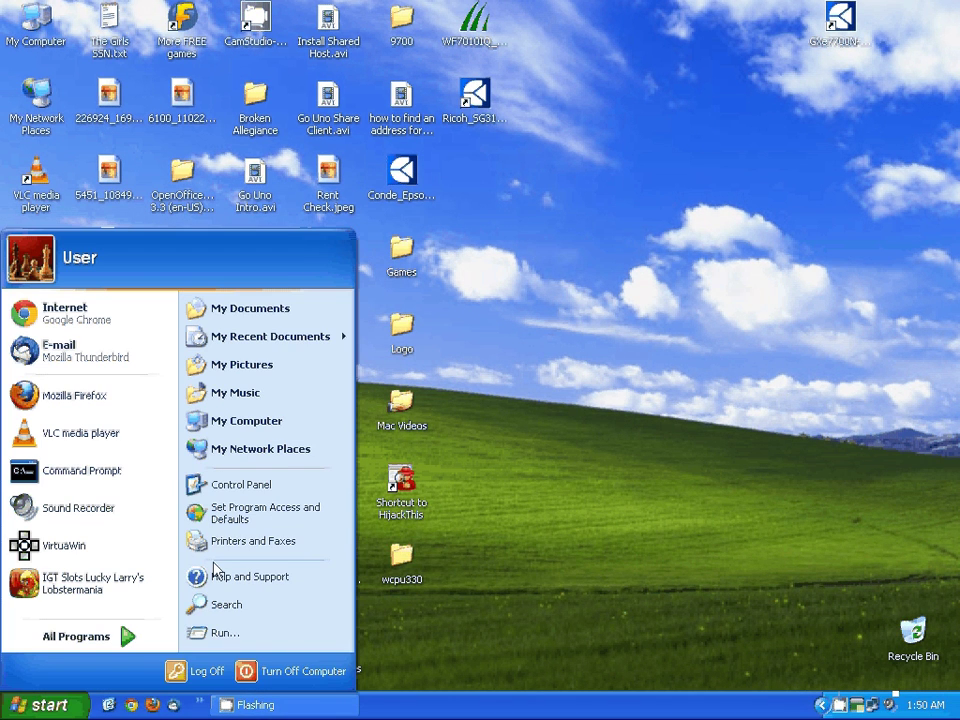
left_click(279, 546)
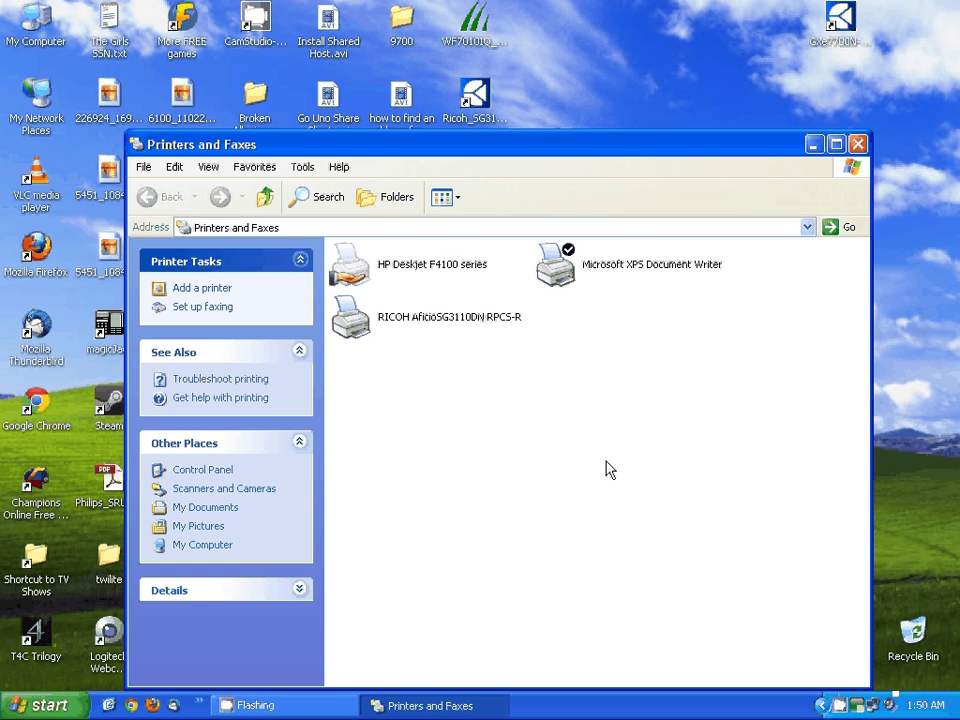
left_click(352, 325)
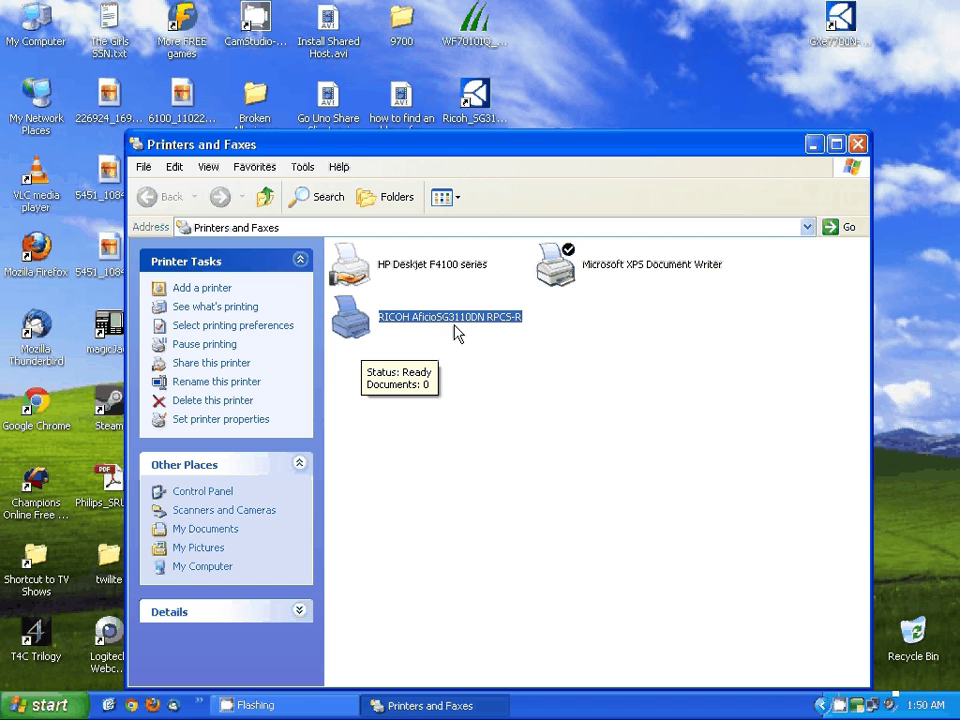
right_click(349, 336)
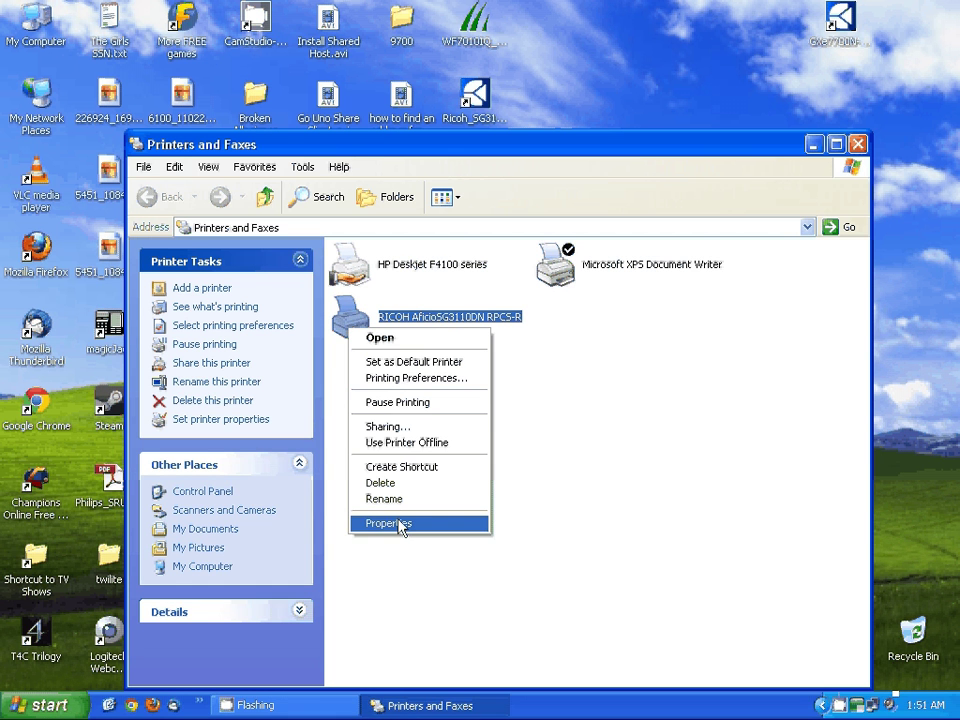
left_click(399, 524)
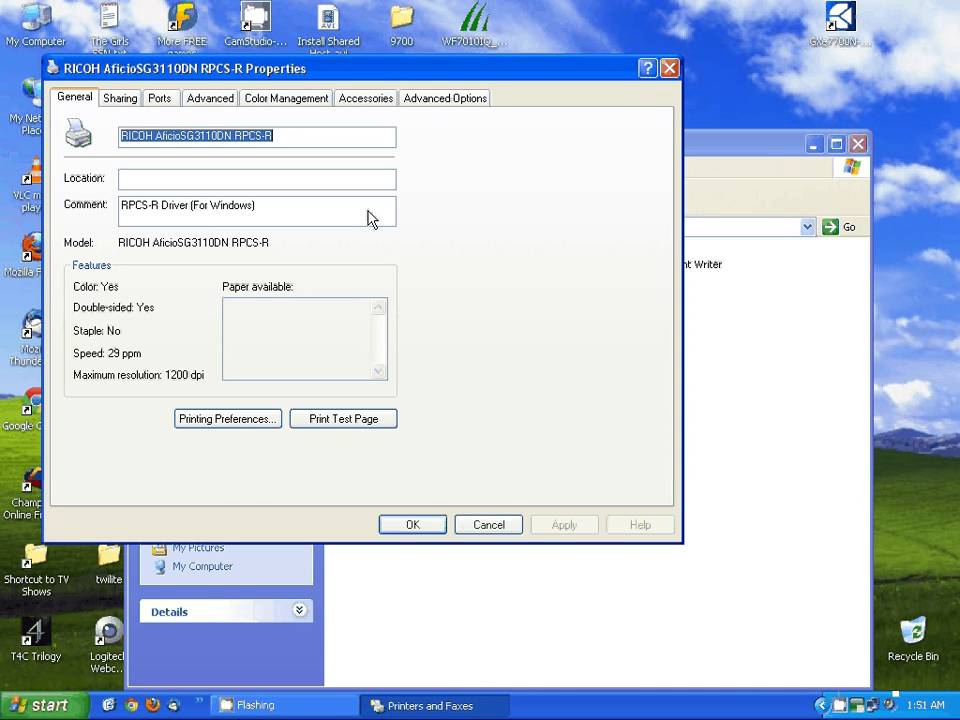
left_click(213, 99)
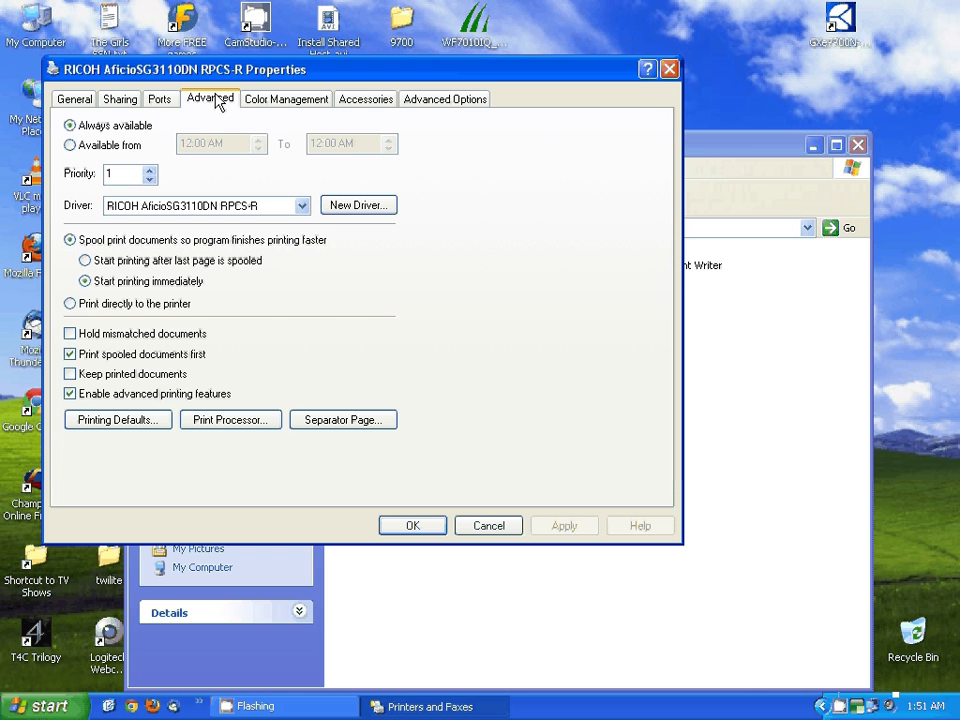
left_click(86, 261)
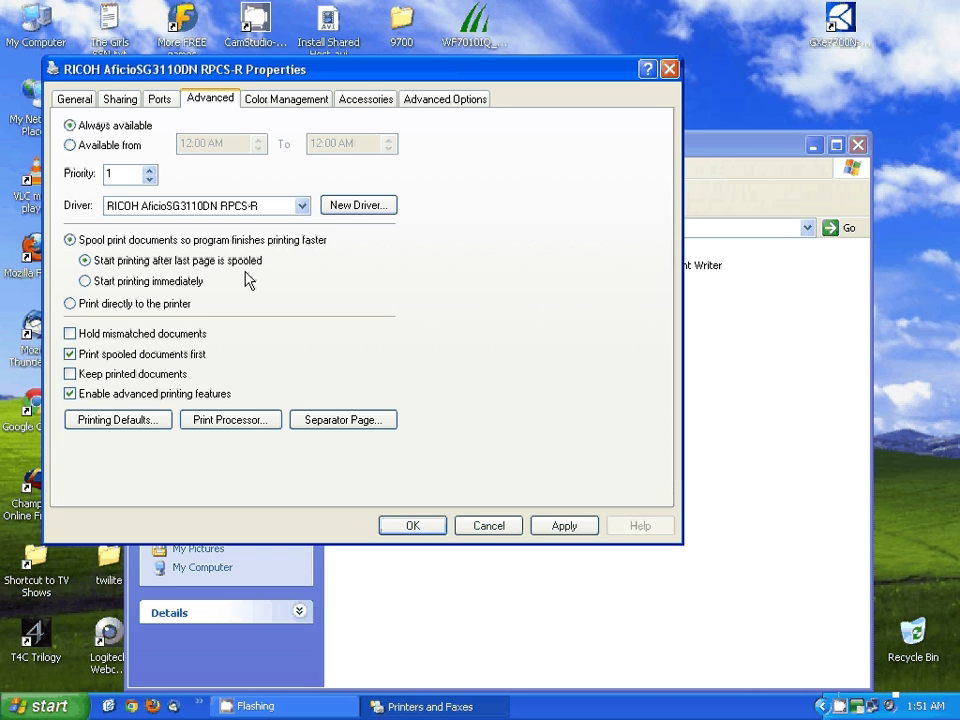
Switch the printer's color management to Manual, associate the profile Ricoh 3110 rgb SJR v1.0.icm, and save the properties.
left_click(270, 104)
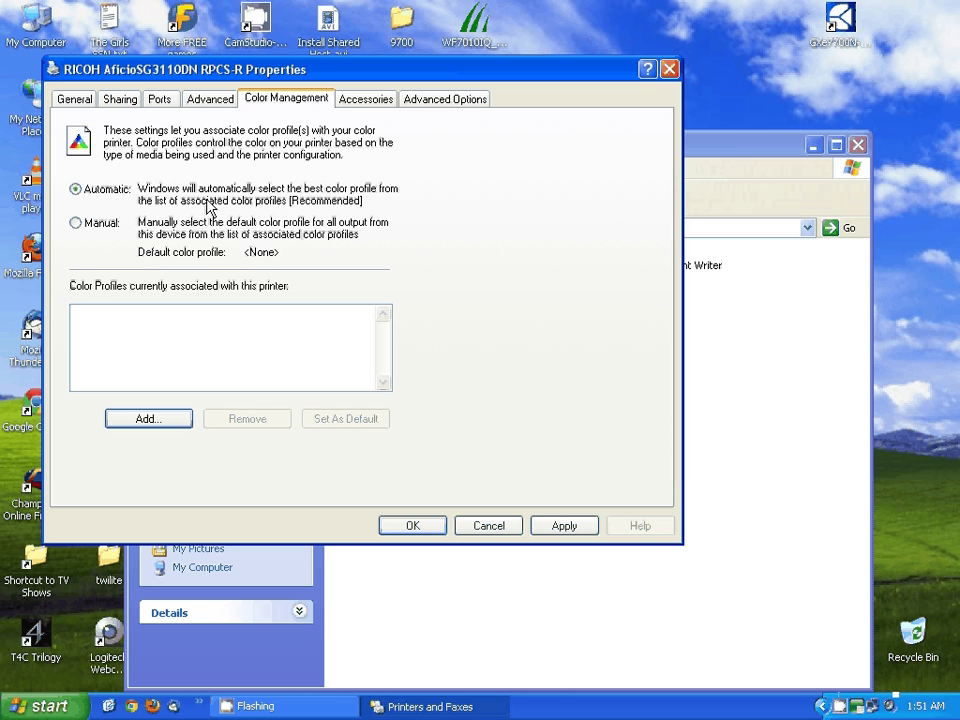
left_click(76, 223)
left_click(140, 424)
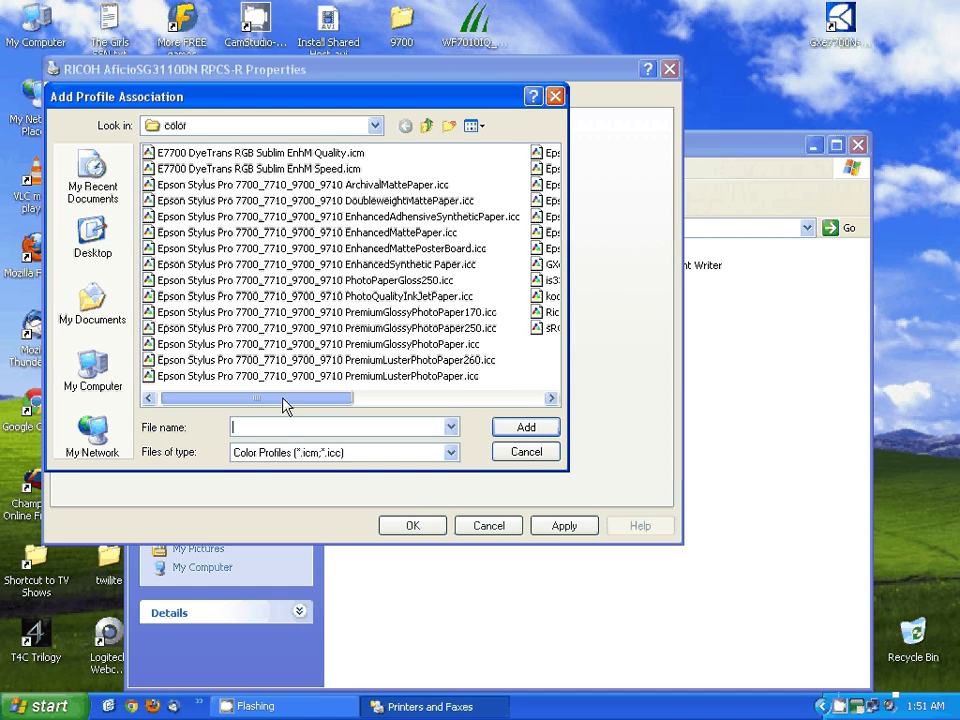
left_click_drag(285, 404, 416, 408)
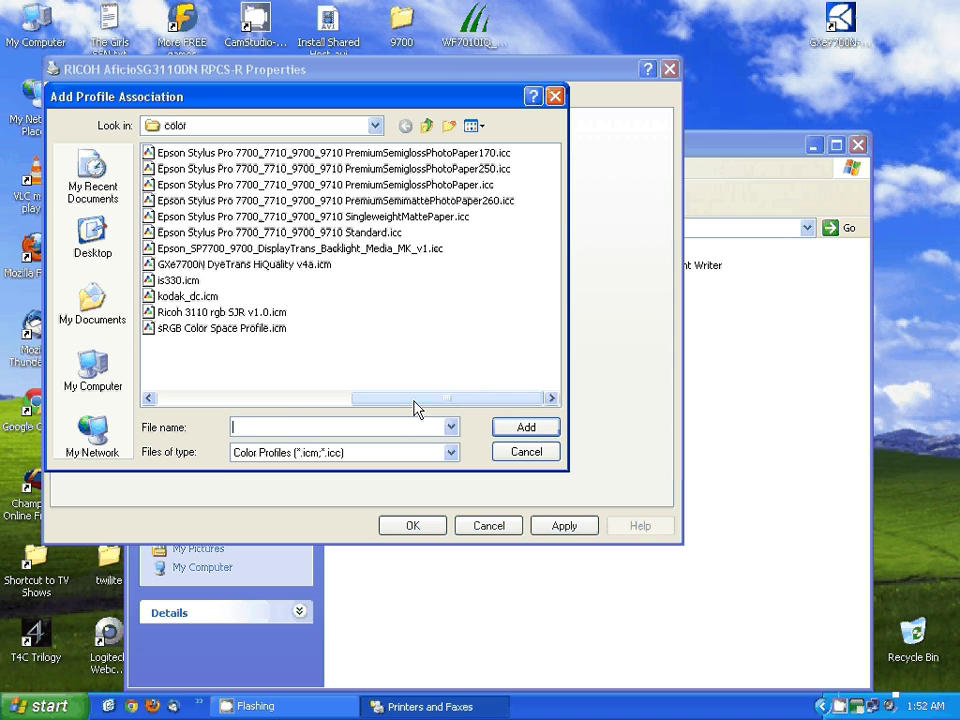
left_click(193, 313)
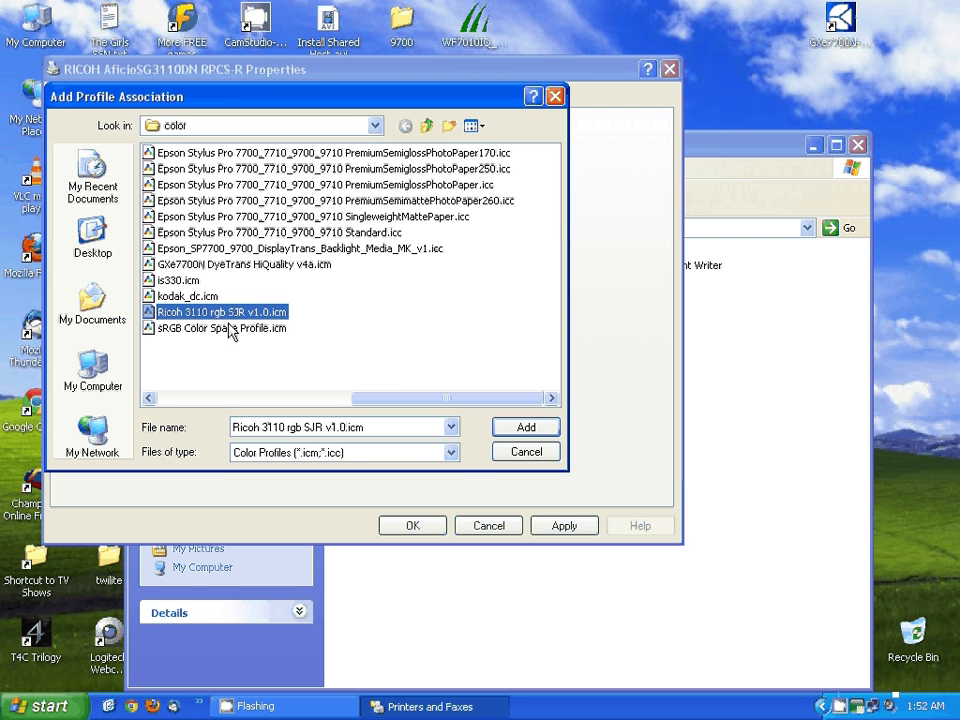
mouse_move(248, 323)
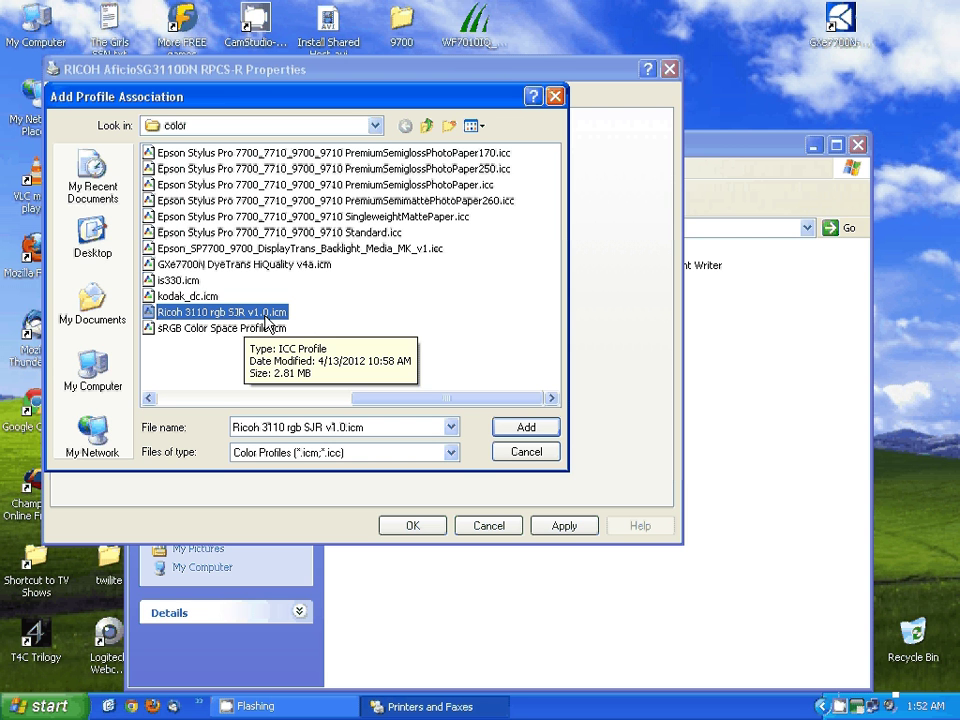
left_click(540, 430)
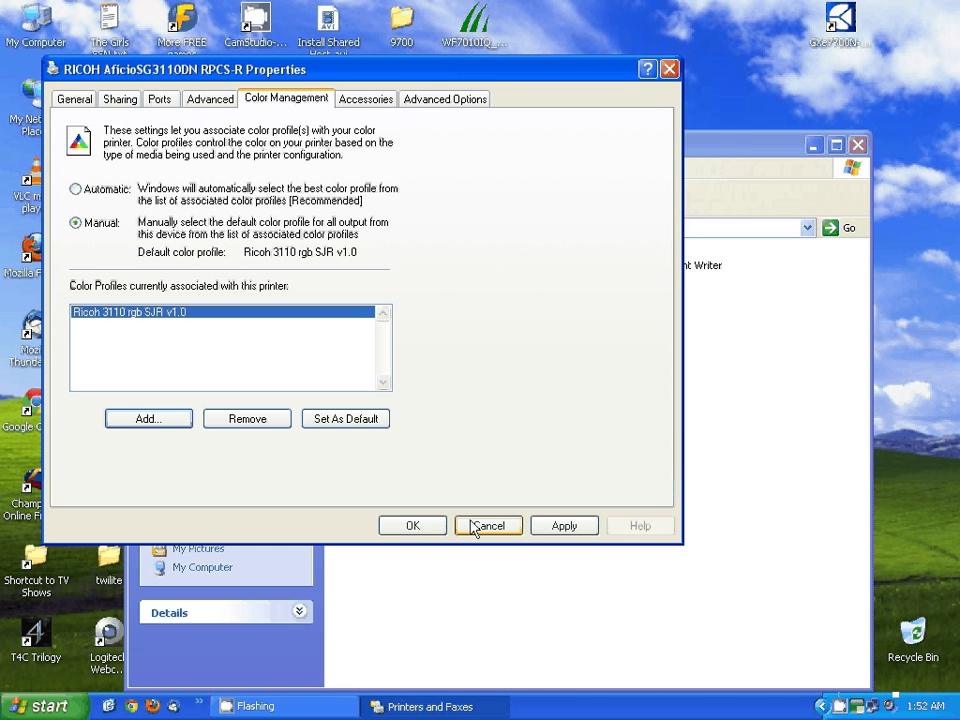
left_click(423, 530)
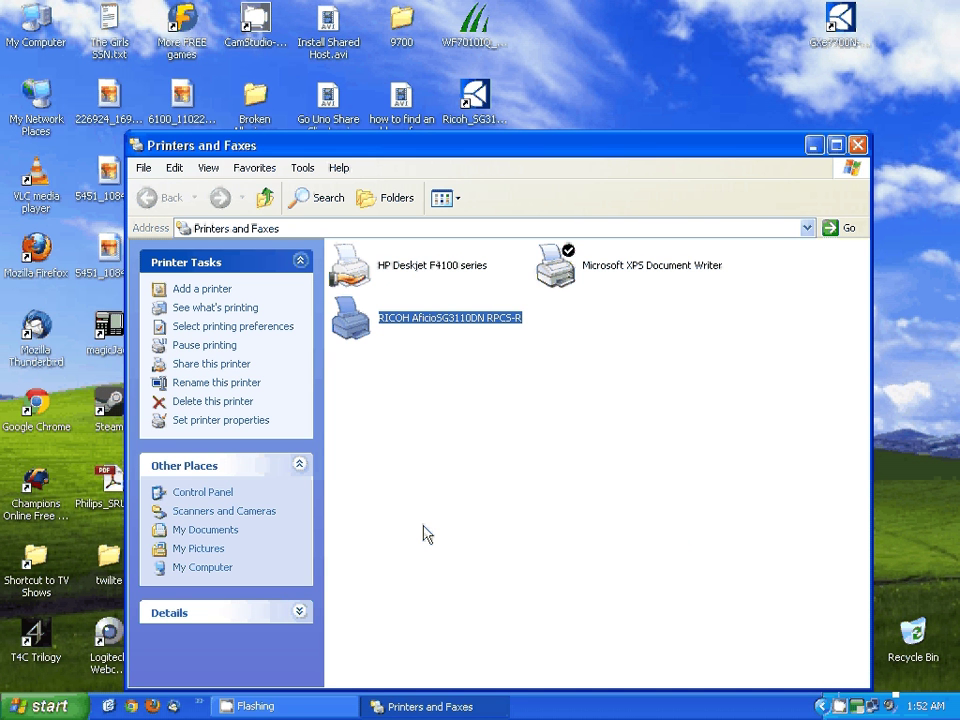
In the Ricoh printer's printing preferences, set the print quality to User Setting and the paper type to Inkjet Plain Paper.
left_click(390, 366)
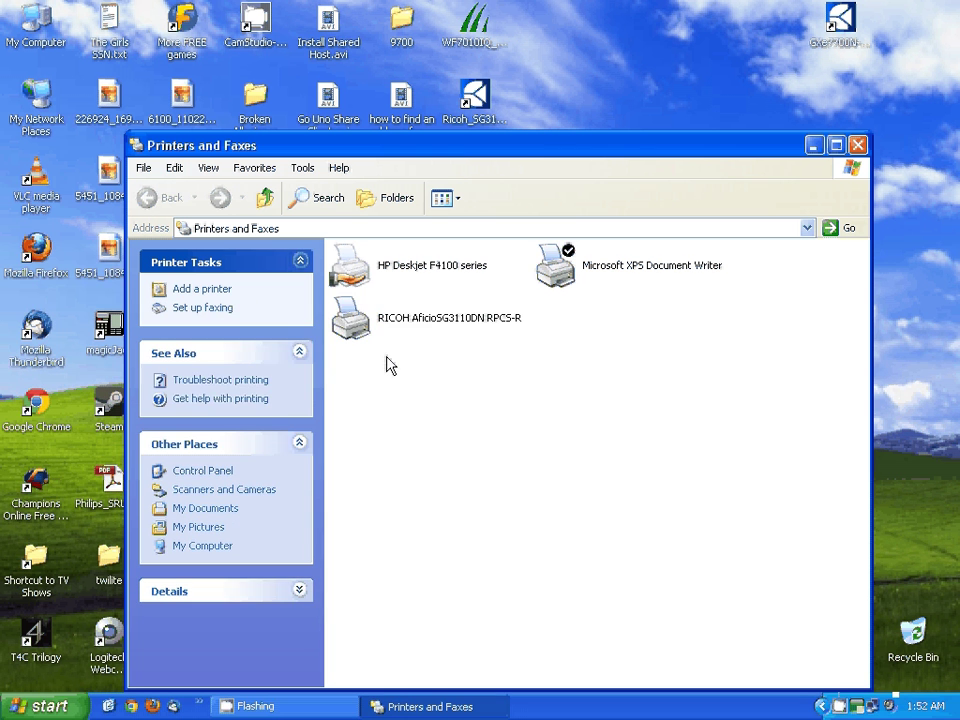
left_click(357, 336)
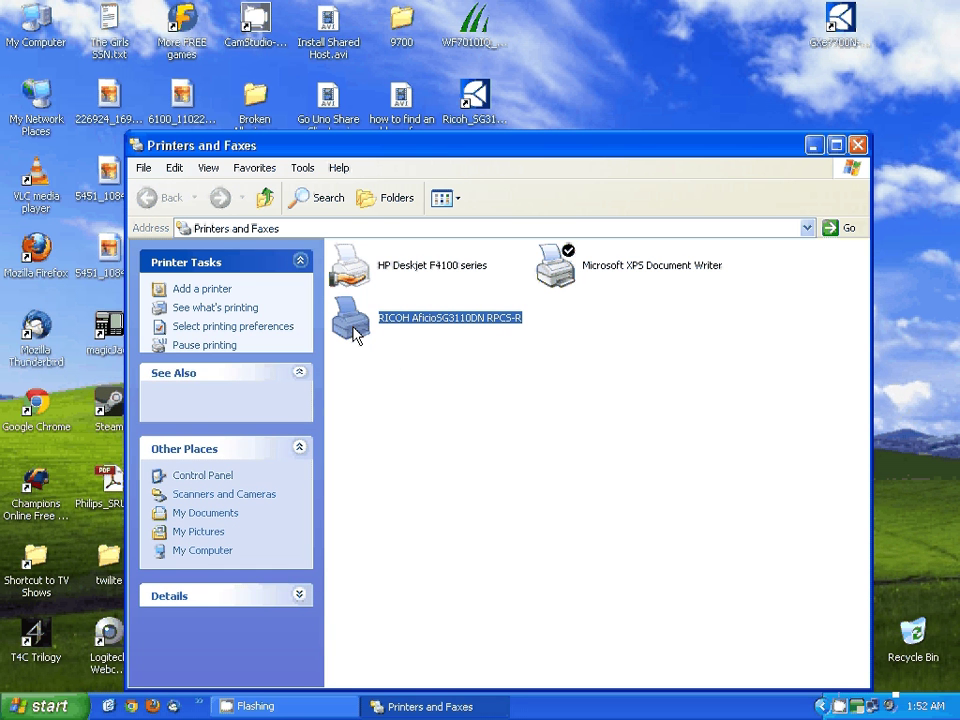
right_click(357, 336)
left_click(392, 378)
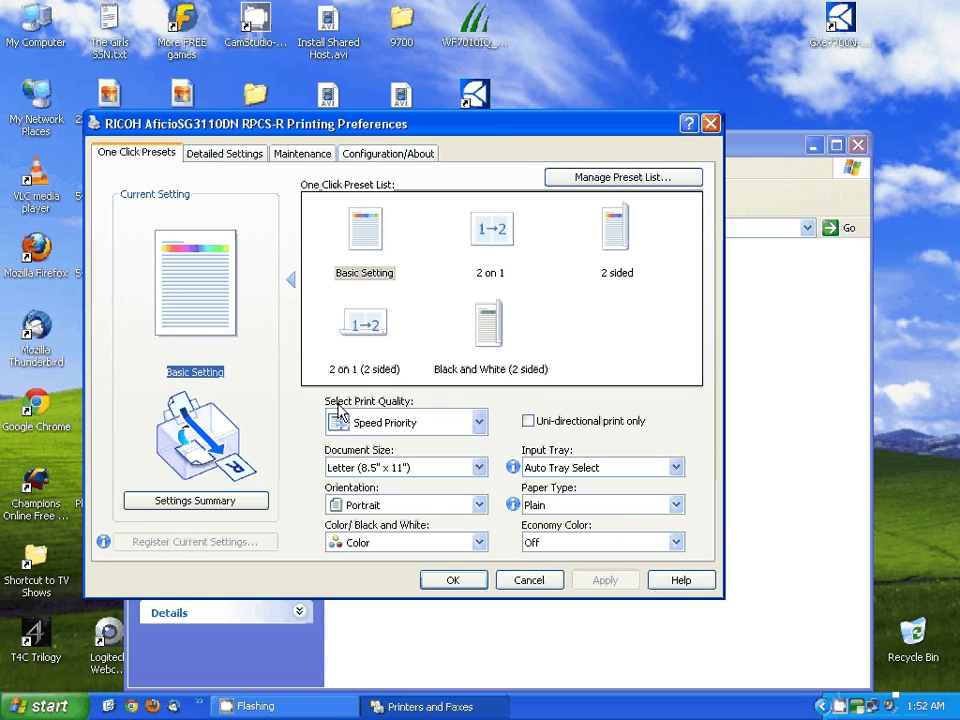
left_click(480, 423)
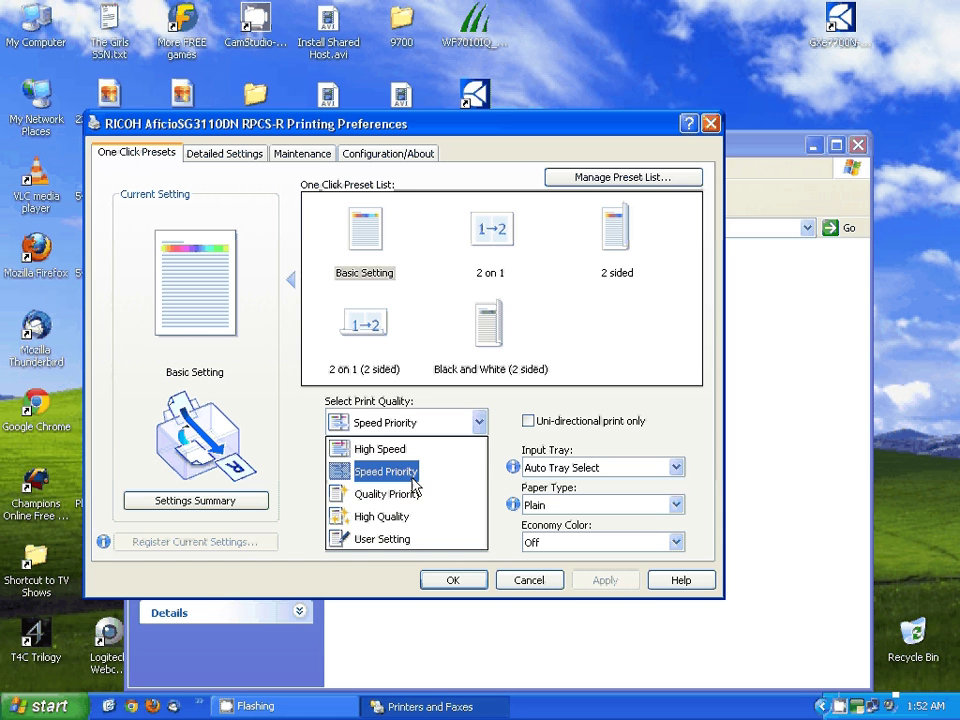
left_click(410, 540)
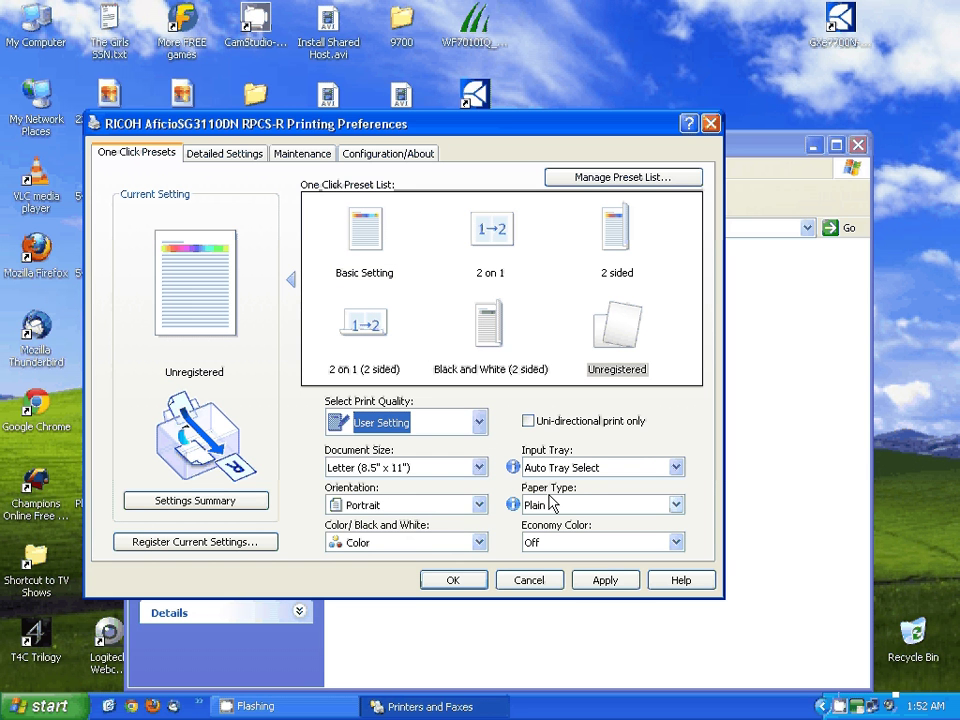
left_click(676, 505)
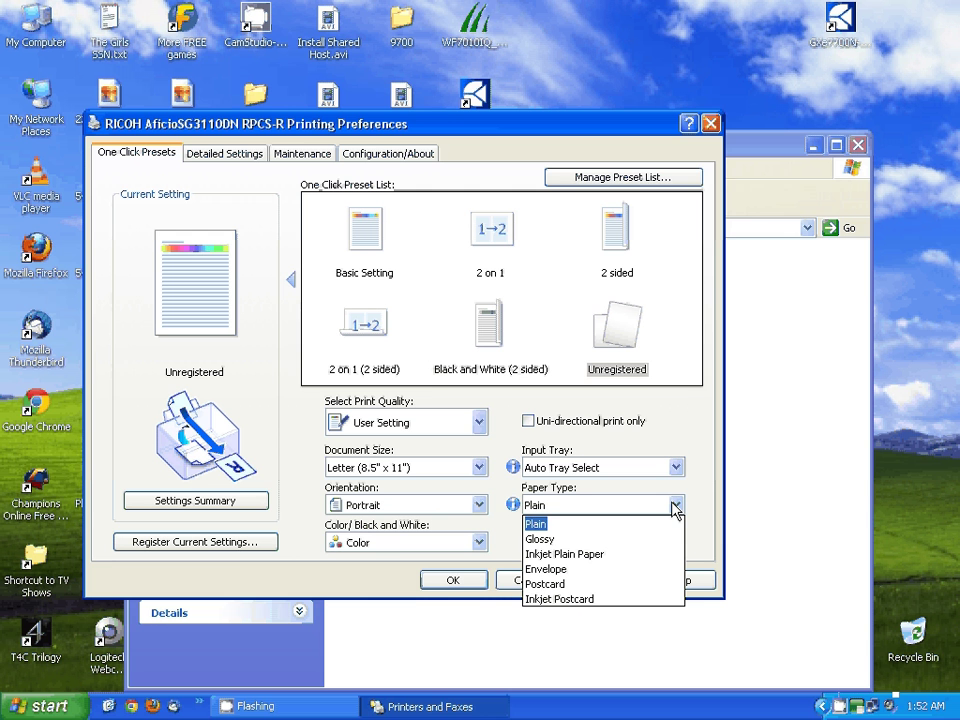
left_click(599, 555)
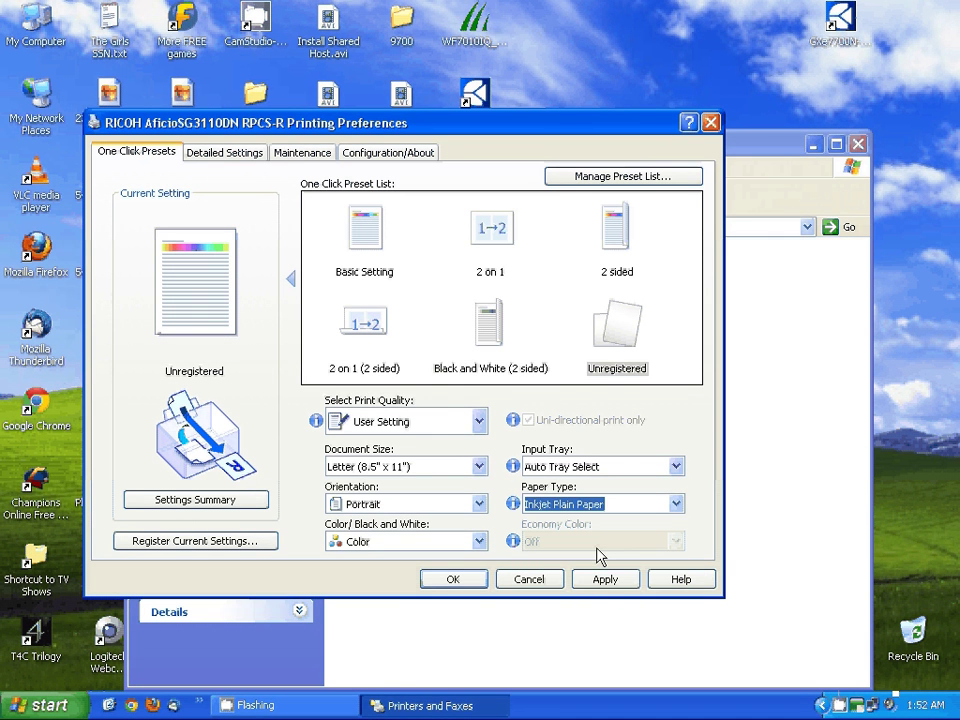
Set the Printable Area to Maximum in the detailed Edit settings.
left_click(237, 158)
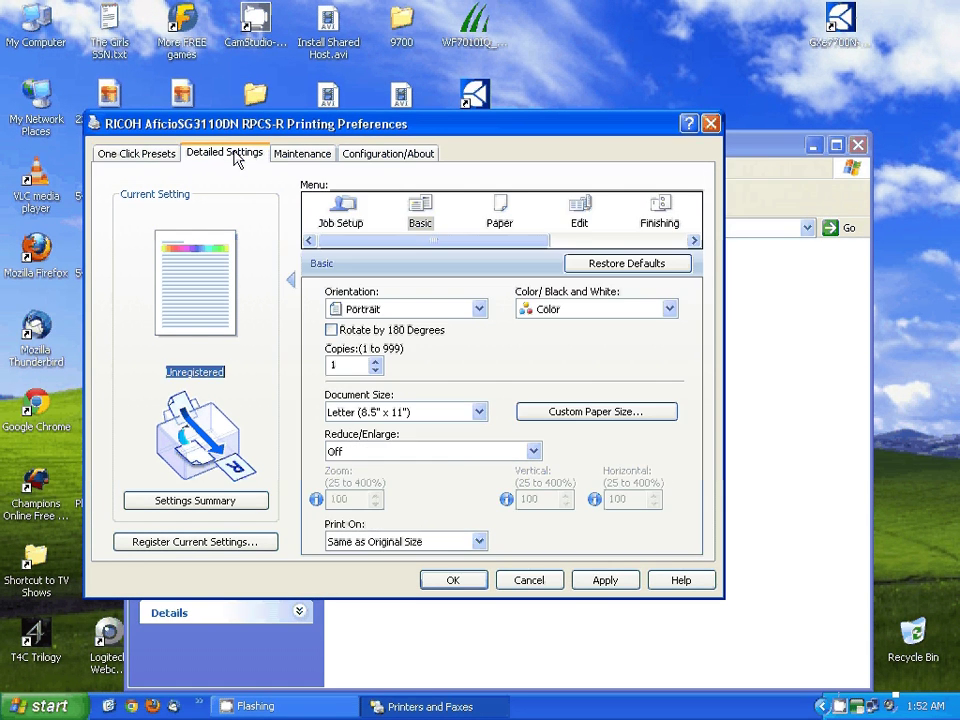
left_click(587, 215)
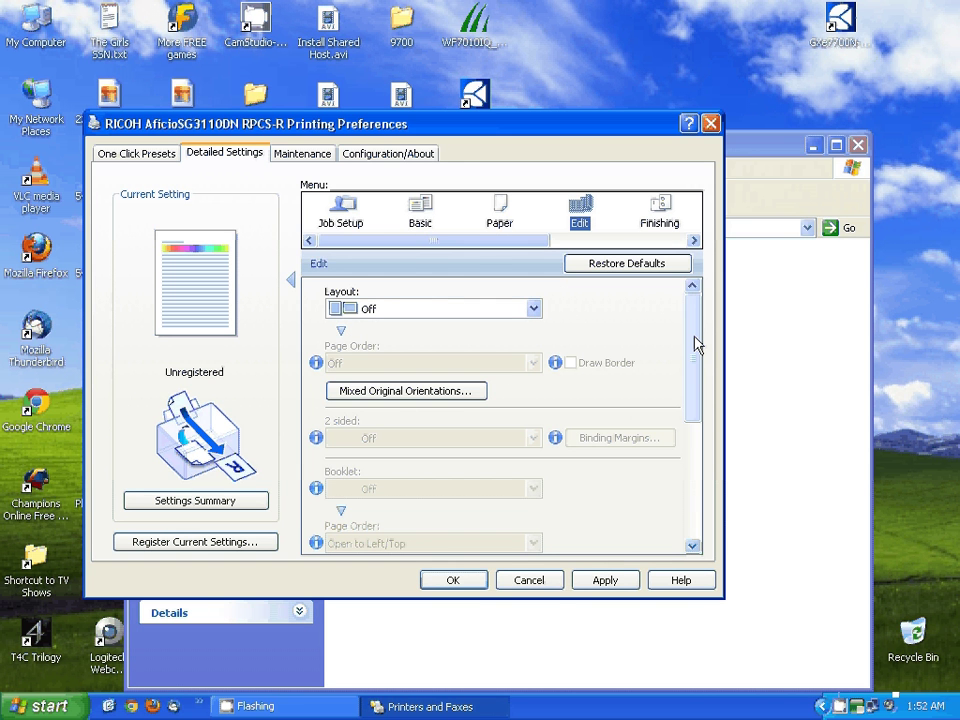
left_click_drag(697, 344, 701, 482)
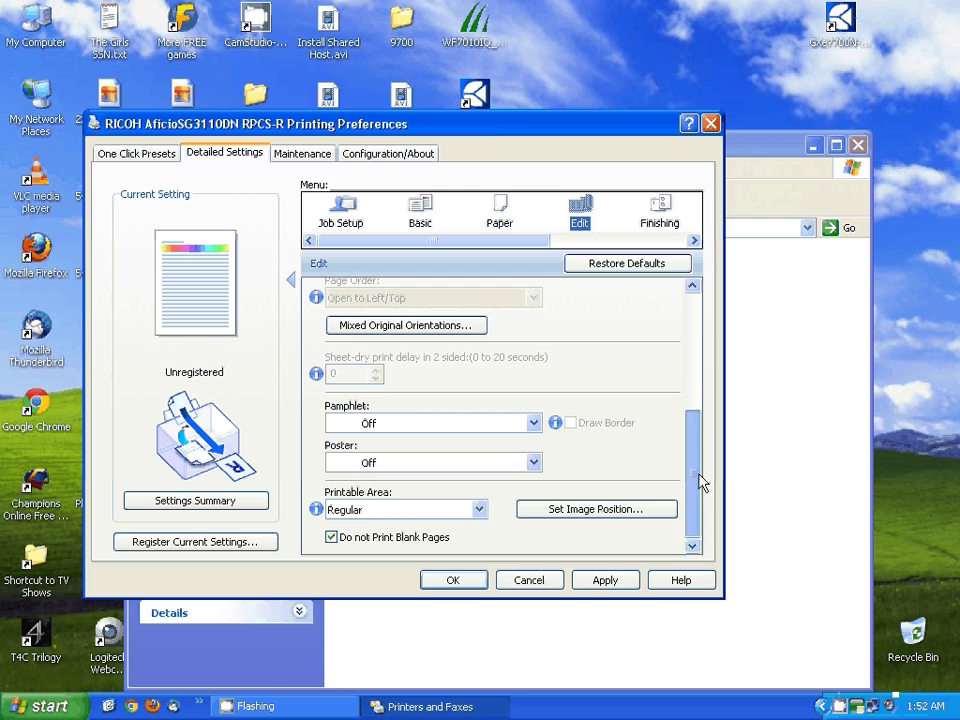
left_click(480, 511)
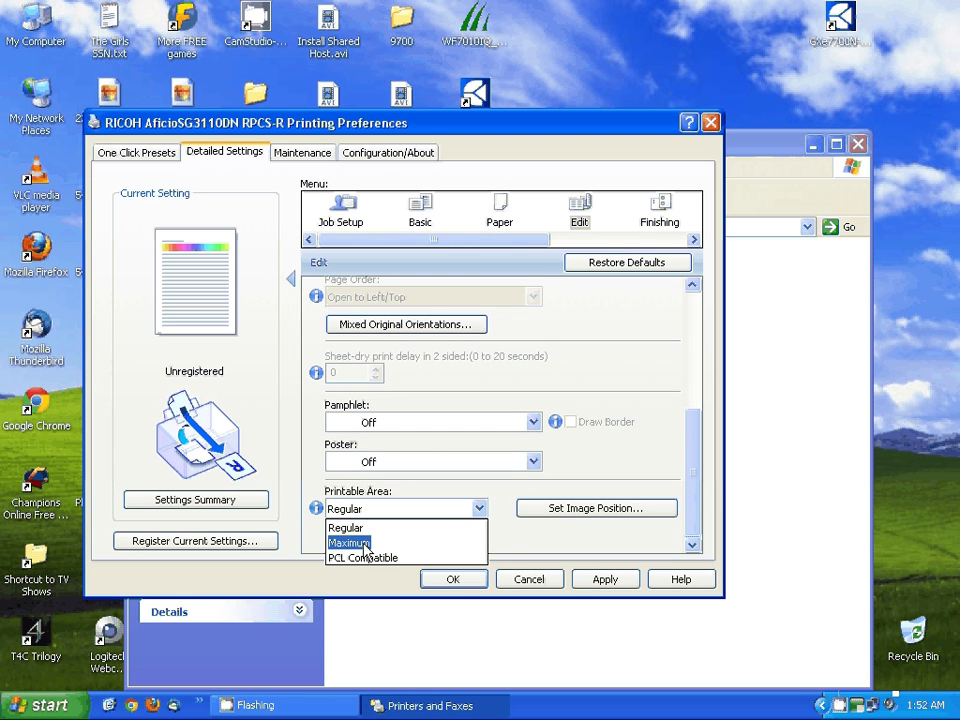
left_click(364, 545)
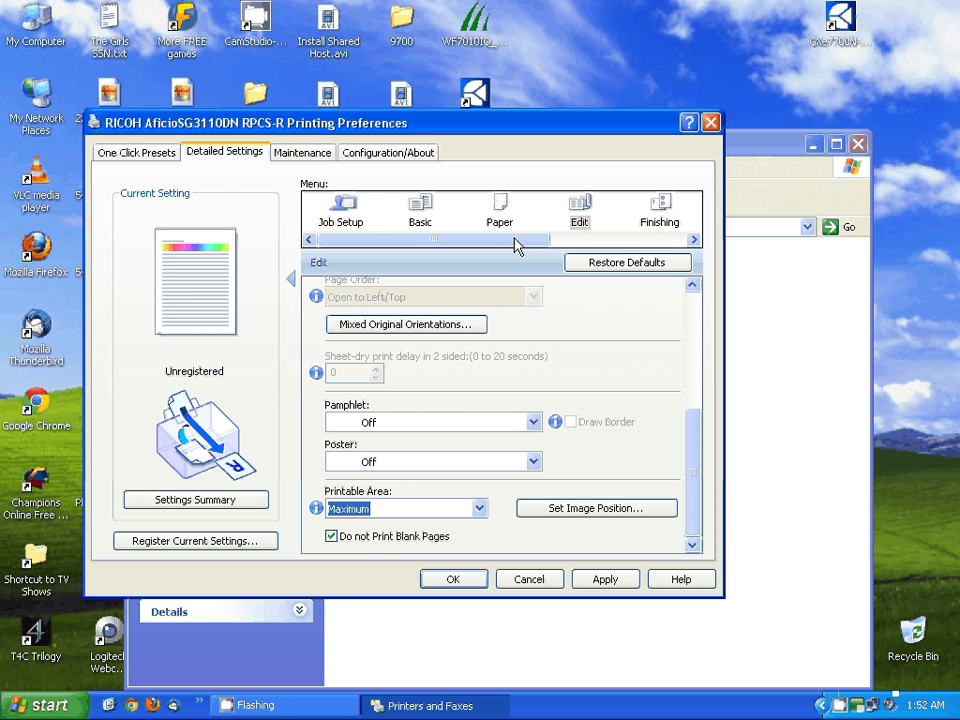
Set Dithering to "Use error diffusion: auto (image)" in the detailed Print Quality settings.
left_click_drag(515, 245, 638, 260)
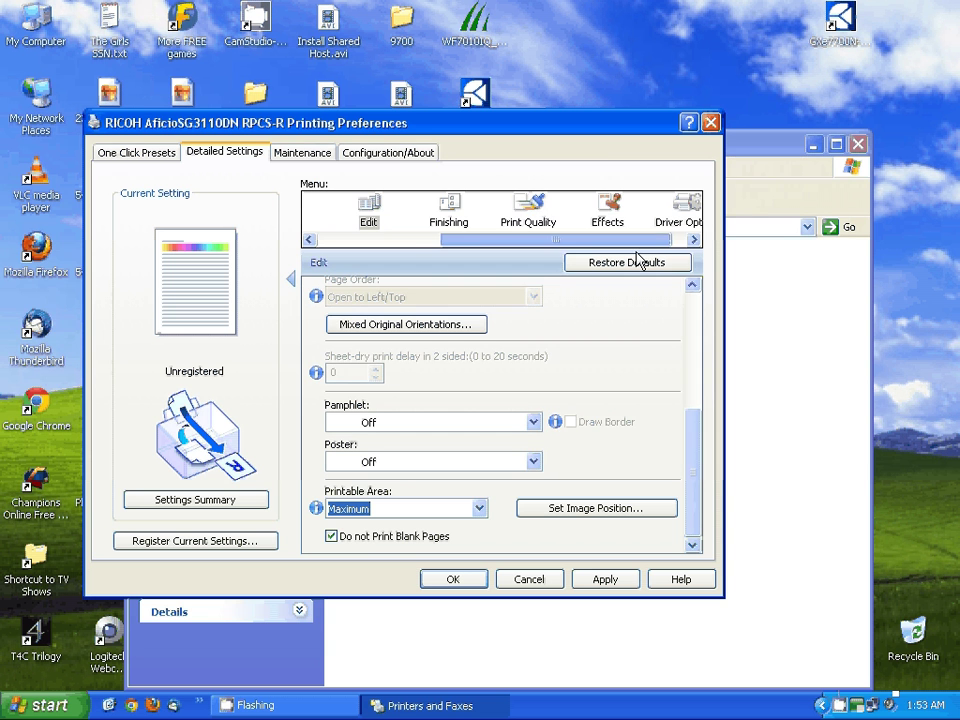
left_click(517, 208)
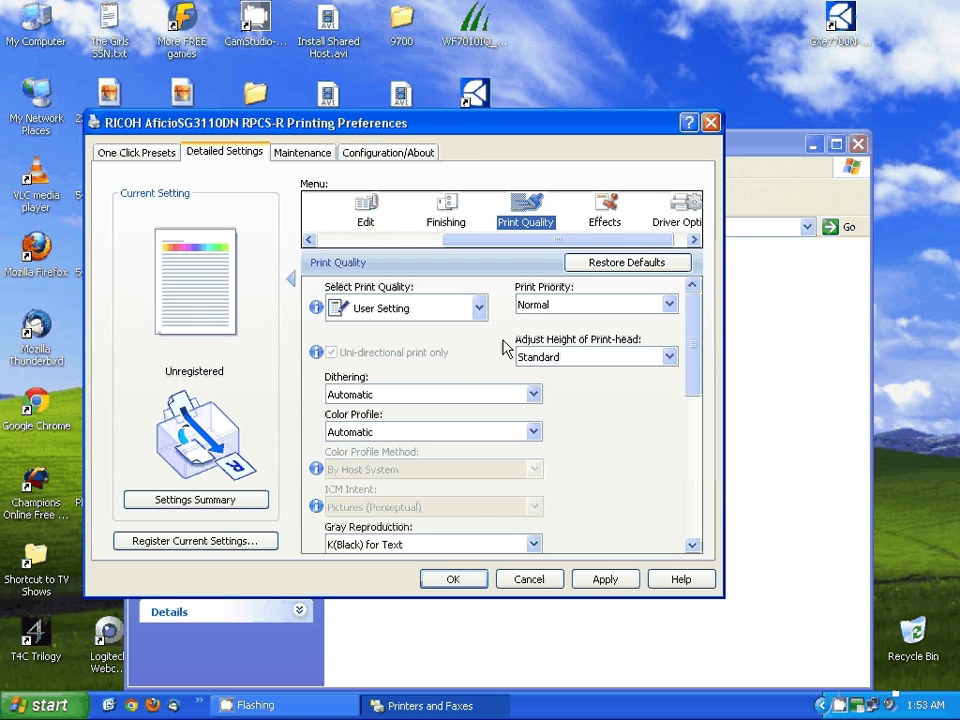
left_click(534, 396)
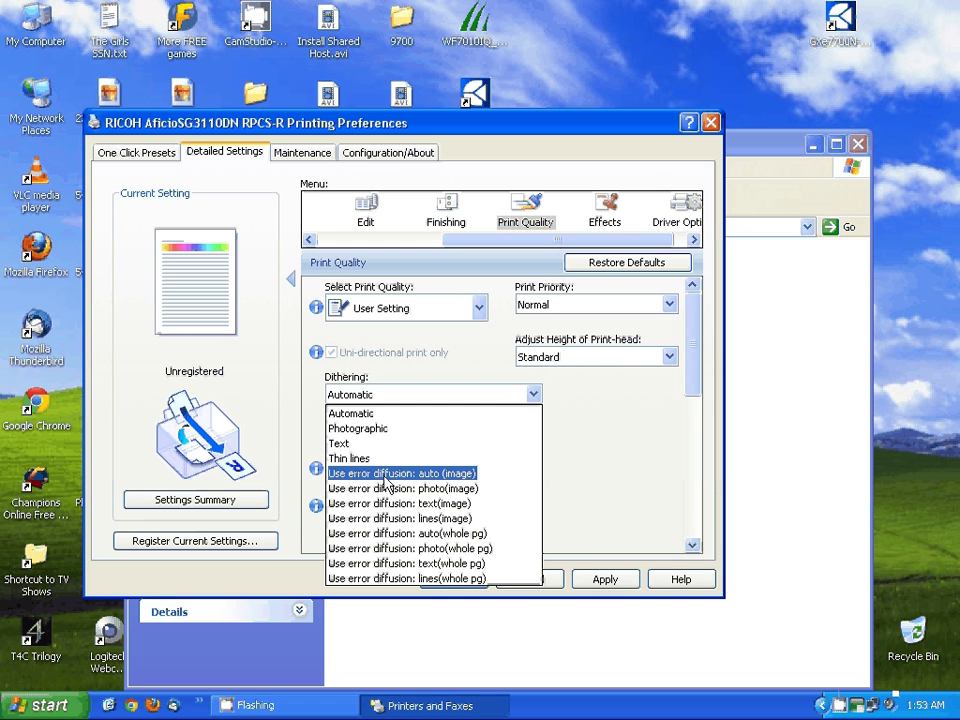
left_click(447, 482)
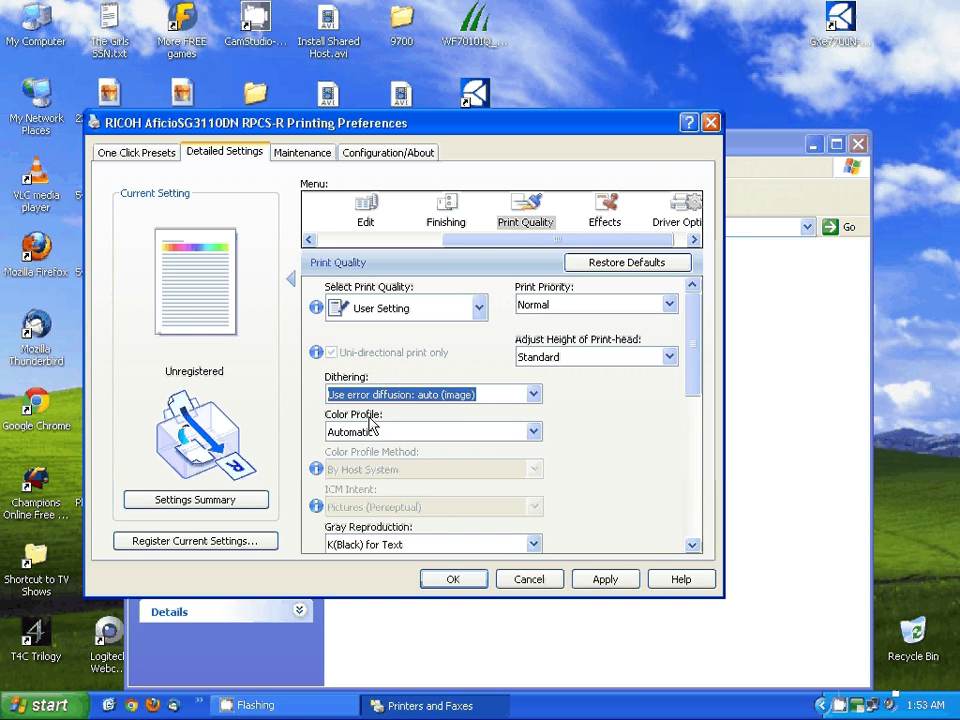
Set the Color Profile to Off and Gray Reproduction to CMY + K in the Print Quality settings.
left_click(534, 432)
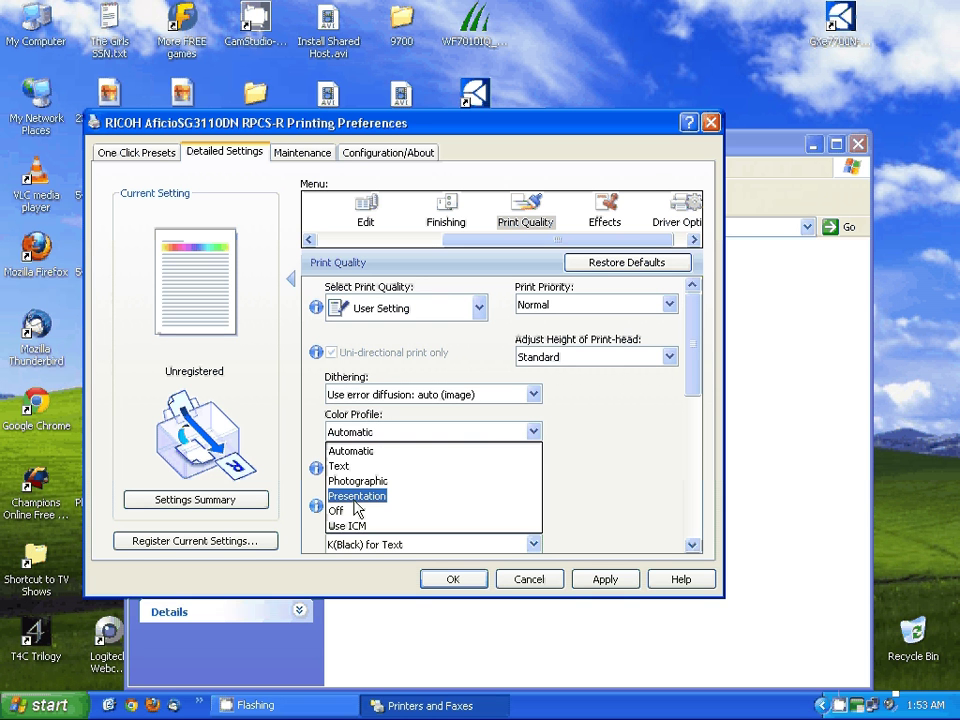
left_click(354, 510)
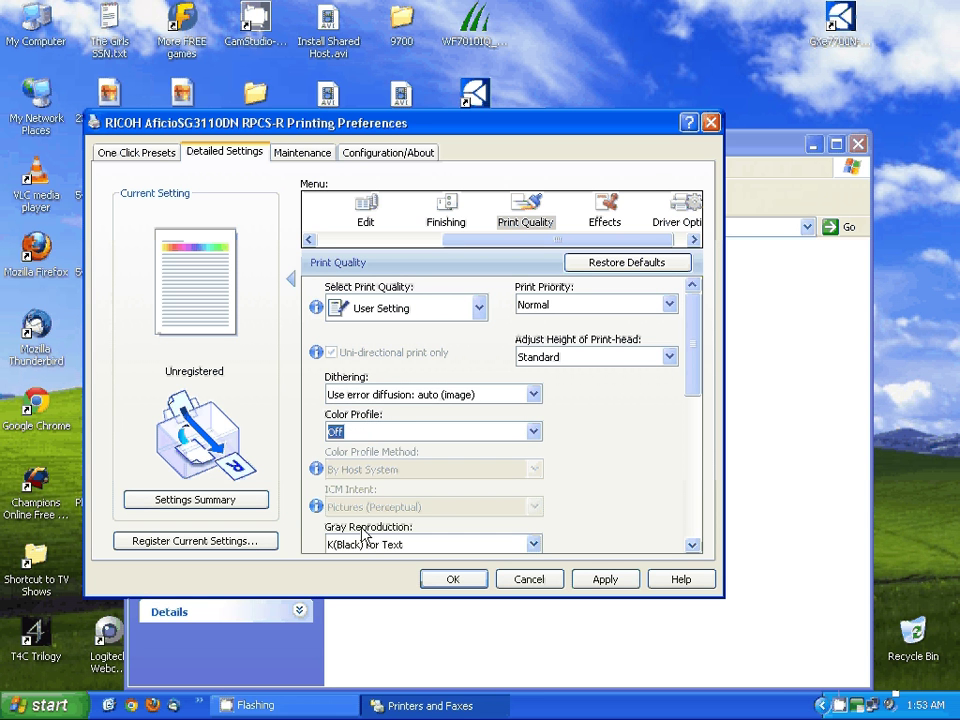
left_click(533, 545)
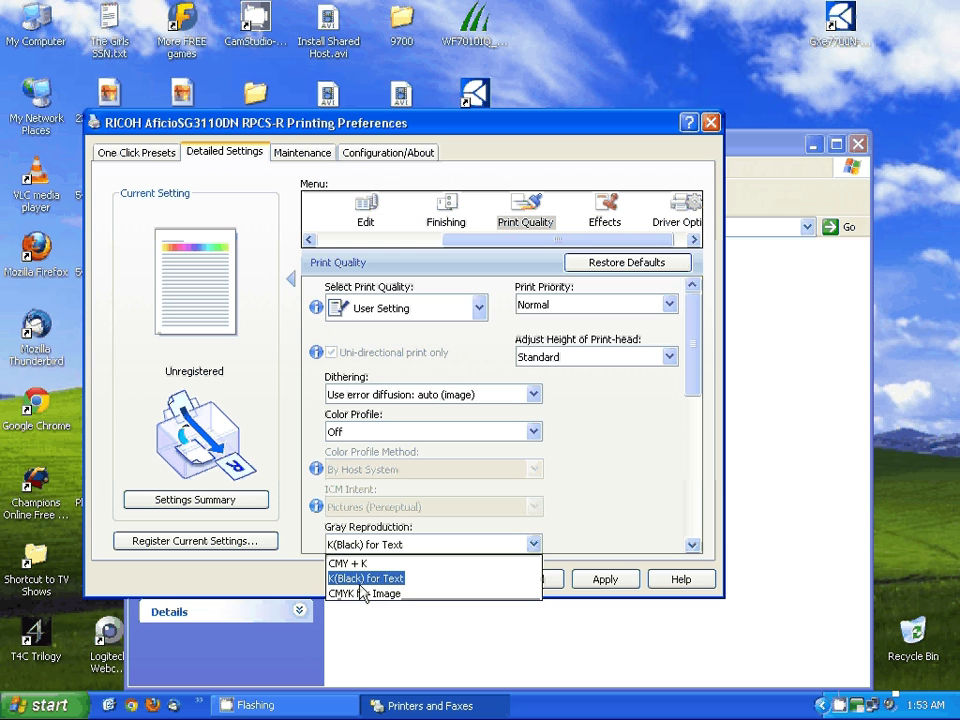
left_click(358, 564)
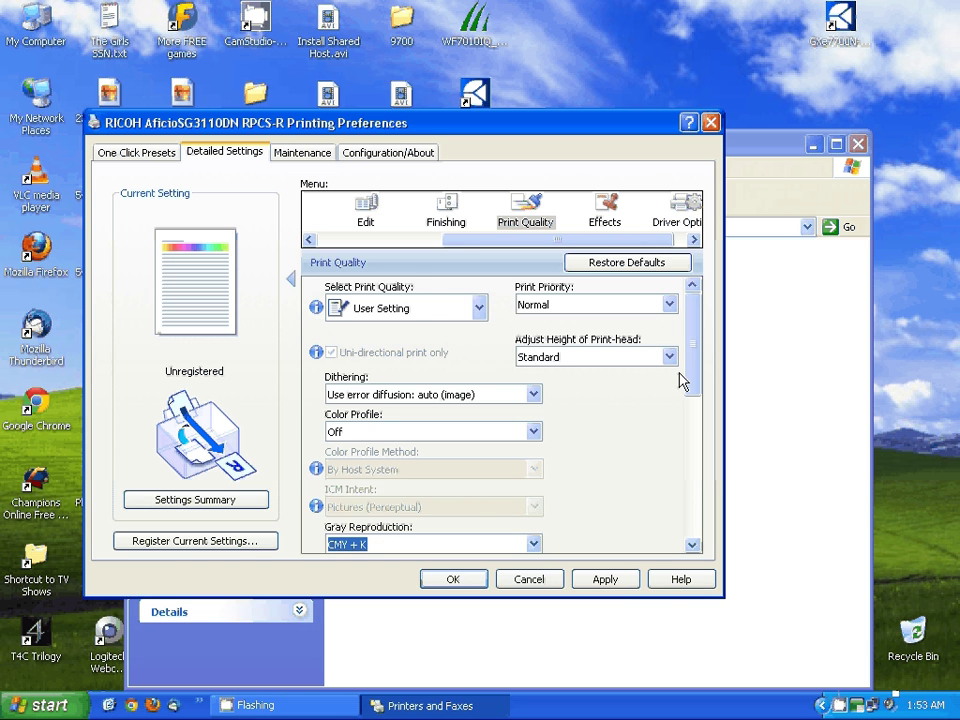
left_click_drag(692, 376, 700, 478)
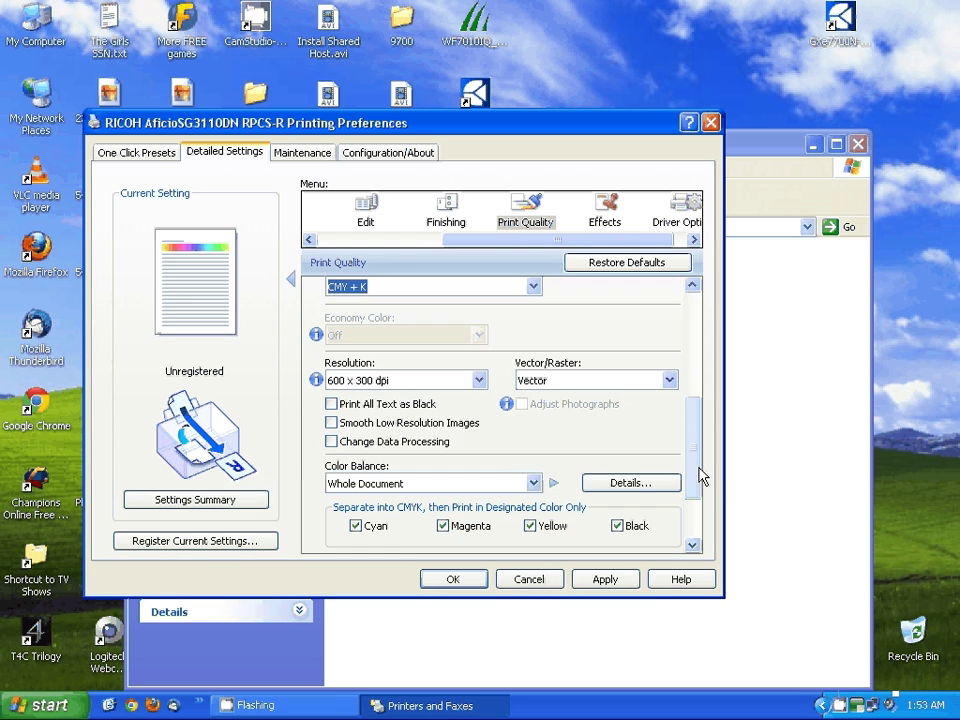
Set the Resolution to 600 dpi and Vector/Raster to Raster in the Print Quality settings.
left_click(465, 381)
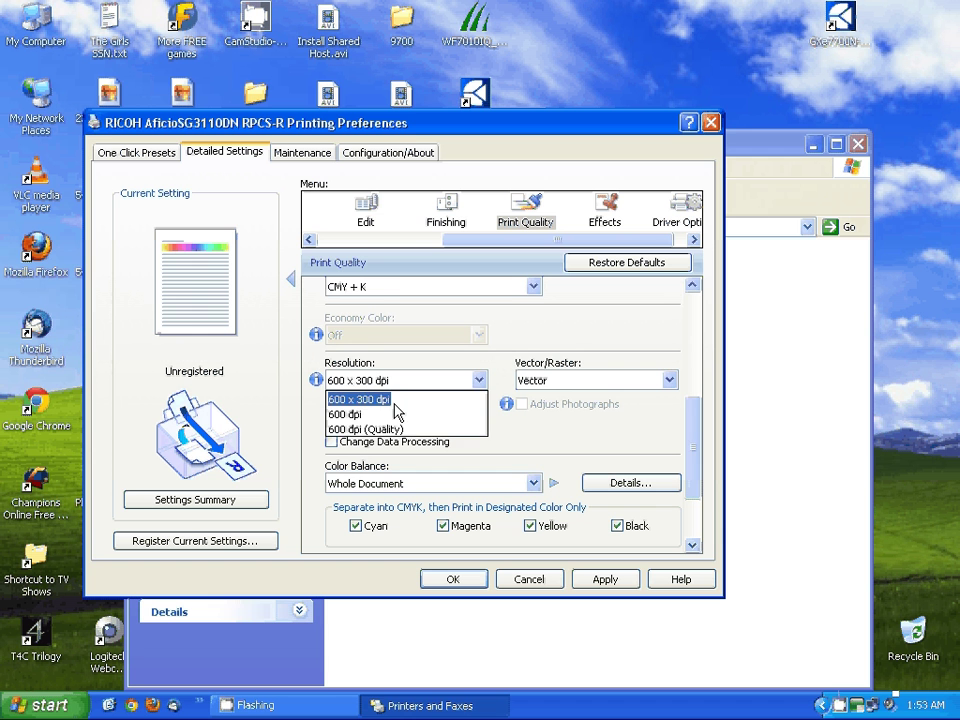
left_click(362, 414)
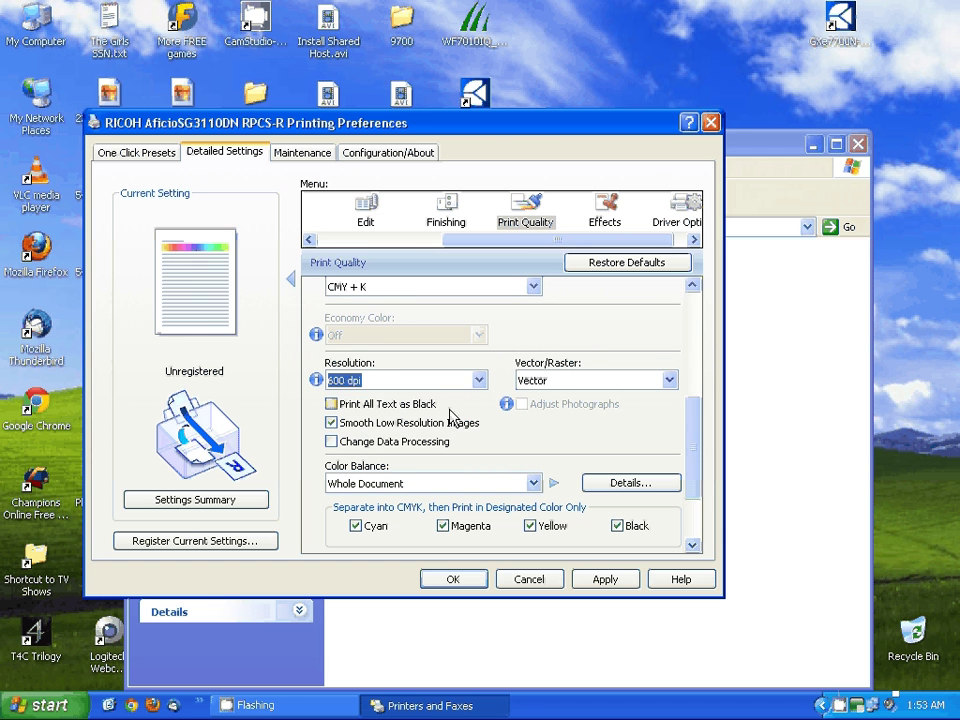
left_click(669, 380)
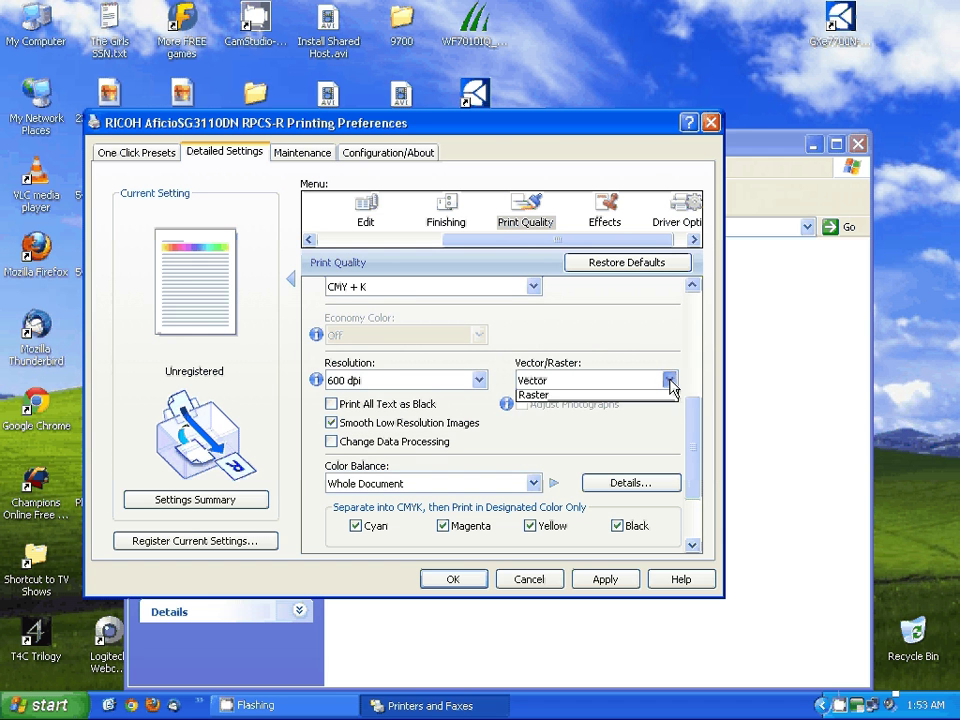
left_click(534, 414)
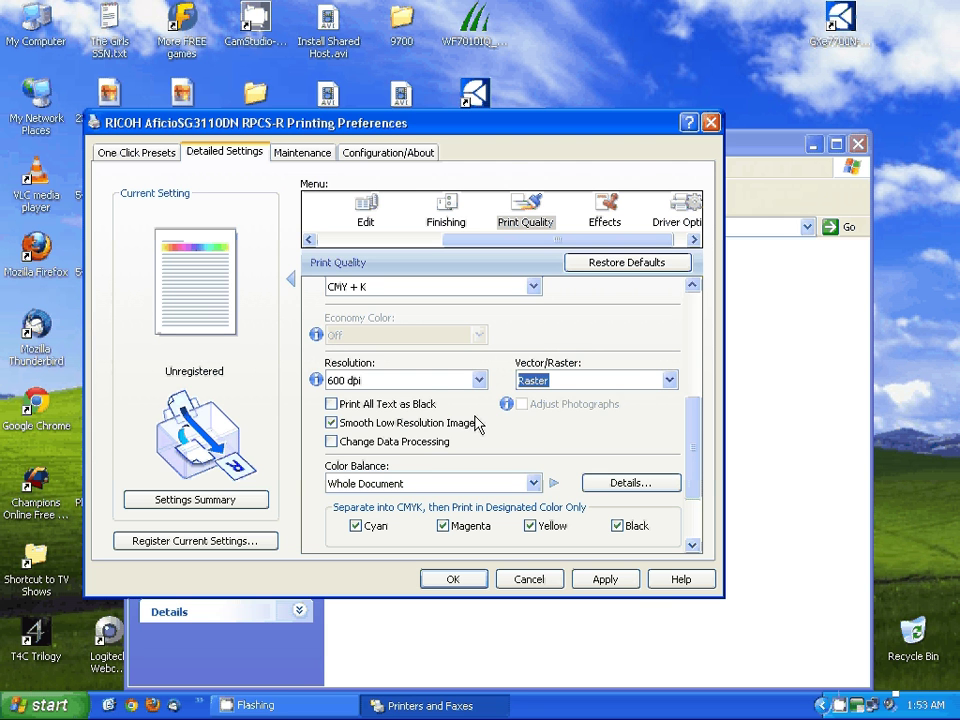
Register the current settings as a One Click Preset named "Conde ICC".
left_click(178, 541)
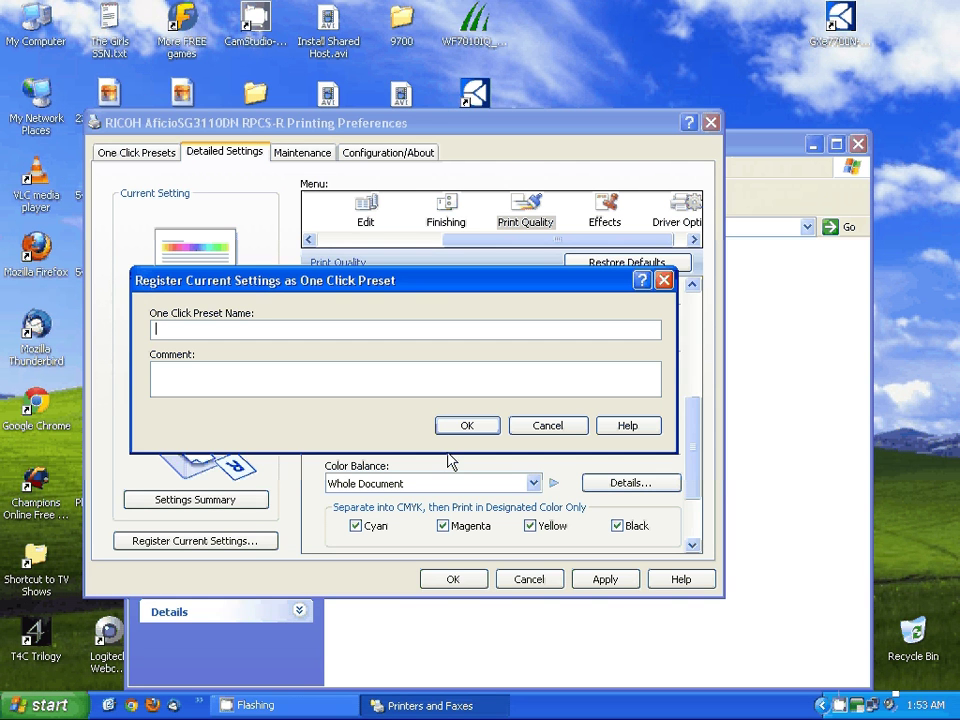
type("Conde ICC")
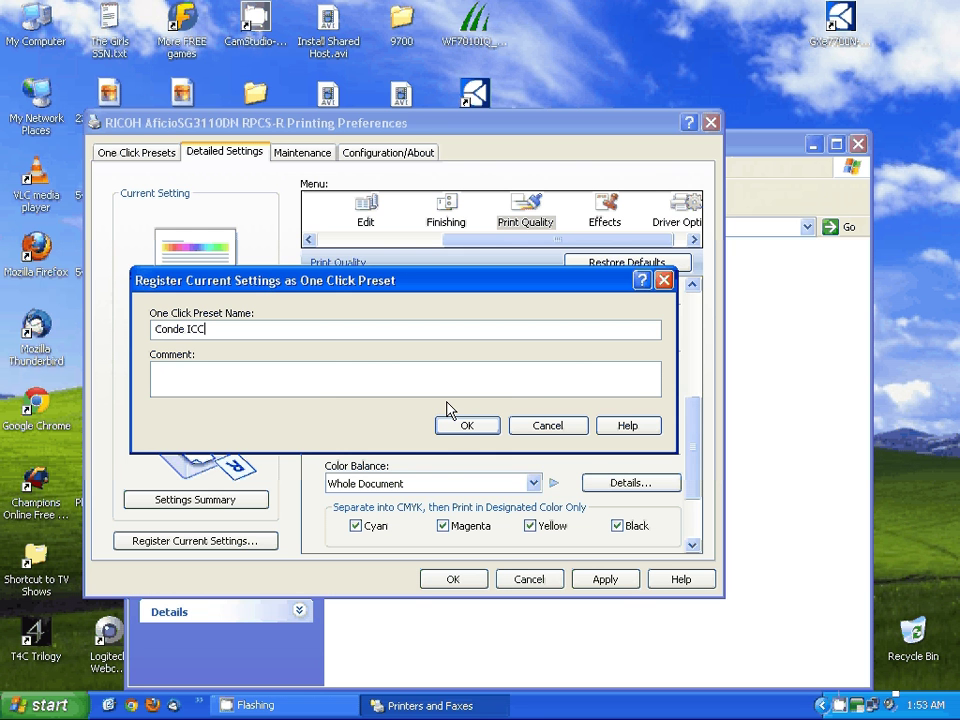
left_click(463, 428)
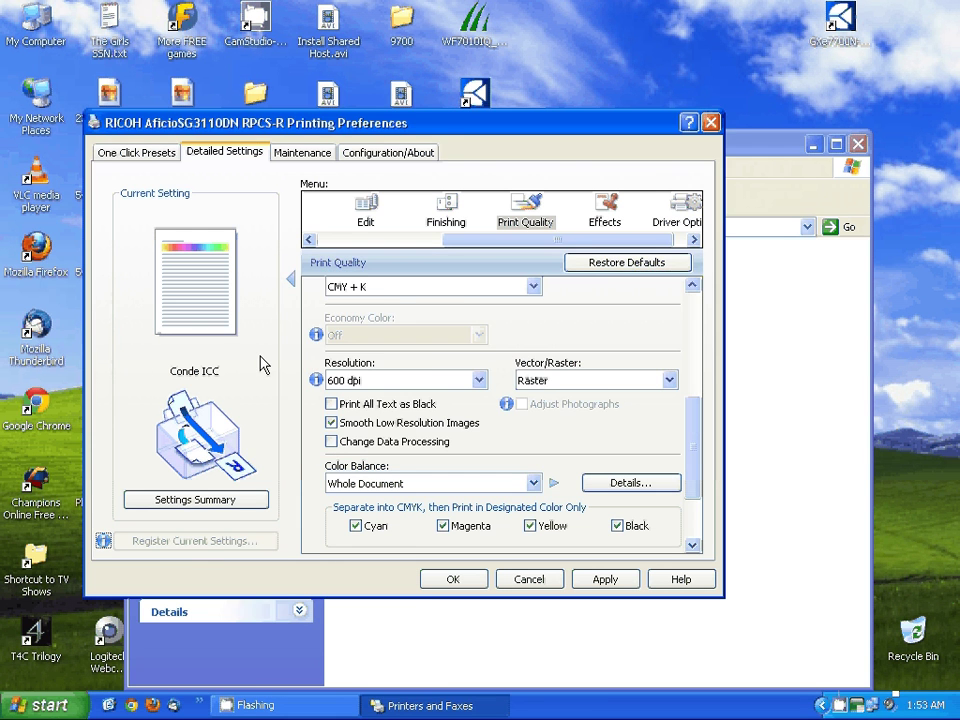
Select the Conde ICC preset in the One Click Preset List, accept the printing preferences and close the Printers and Faxes window.
left_click(130, 153)
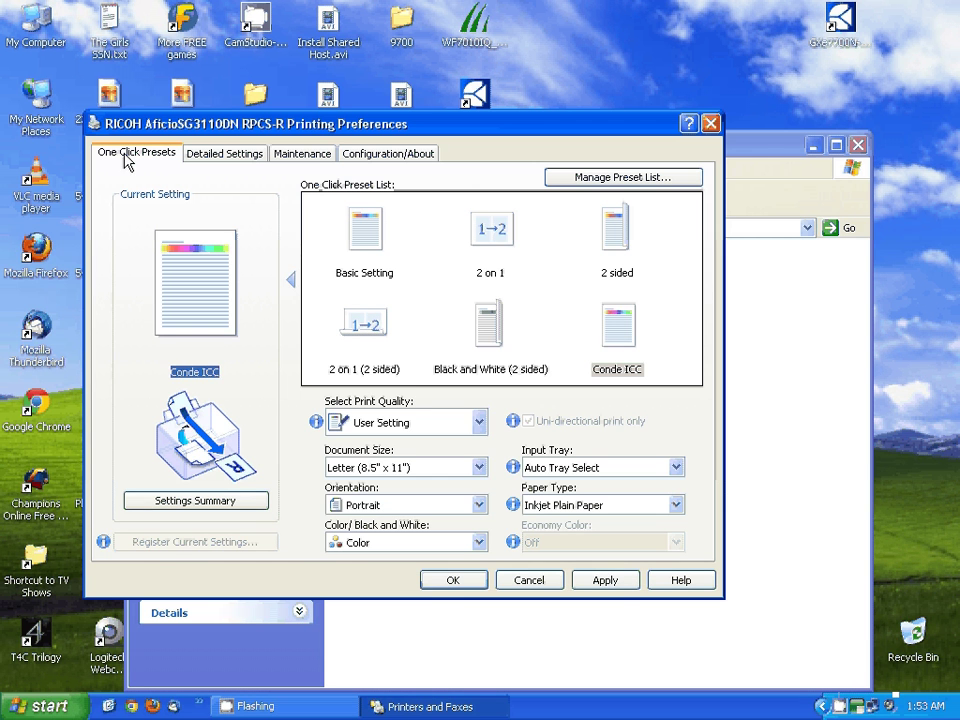
left_click(616, 342)
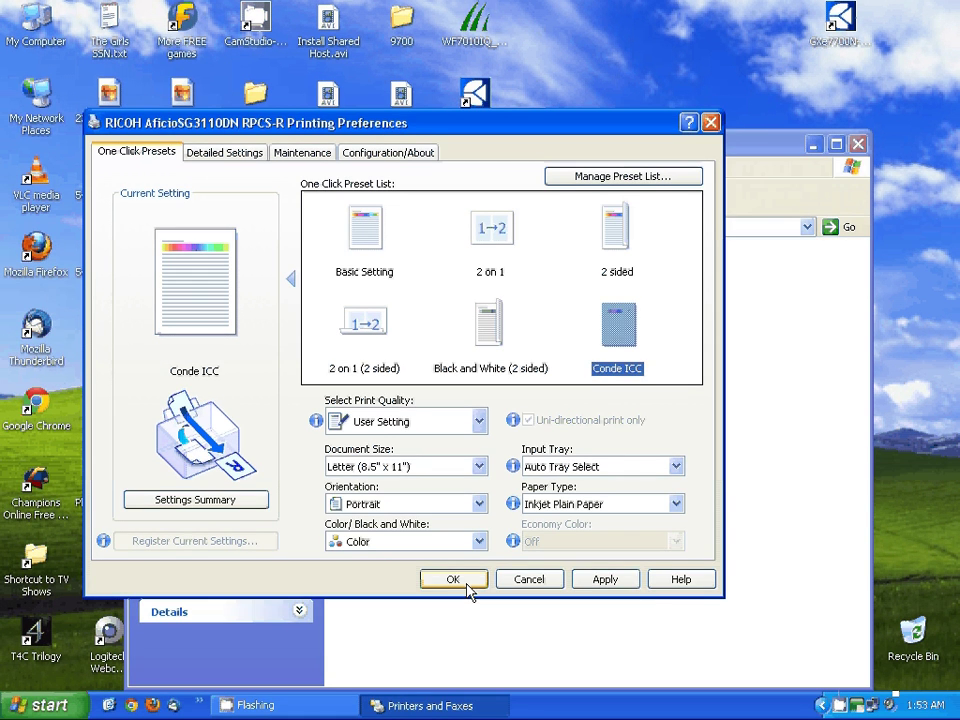
left_click(467, 590)
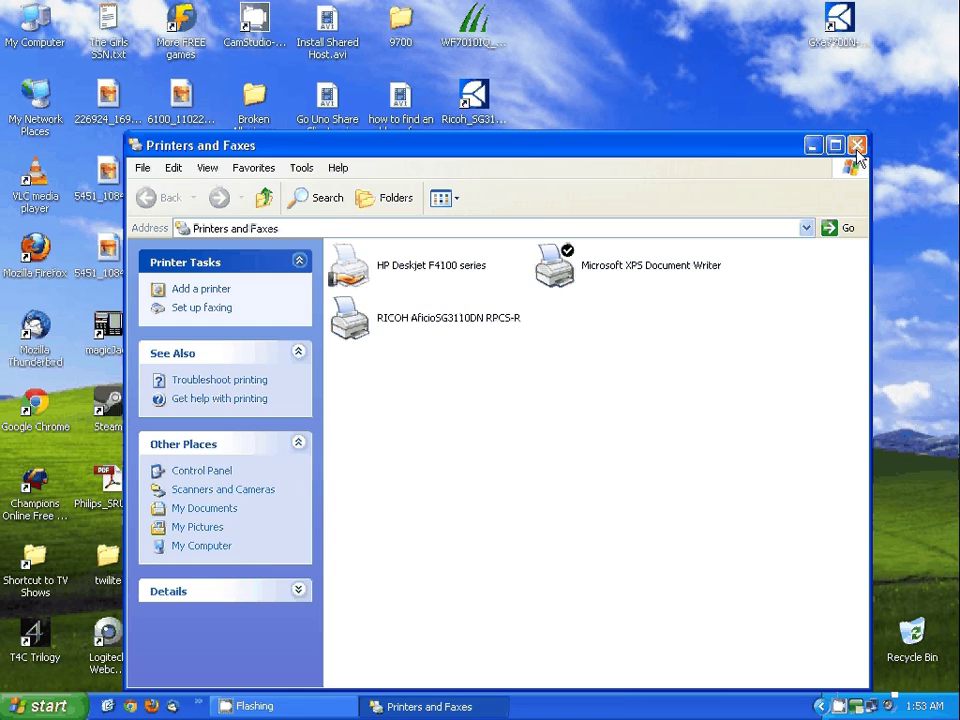
left_click(857, 146)
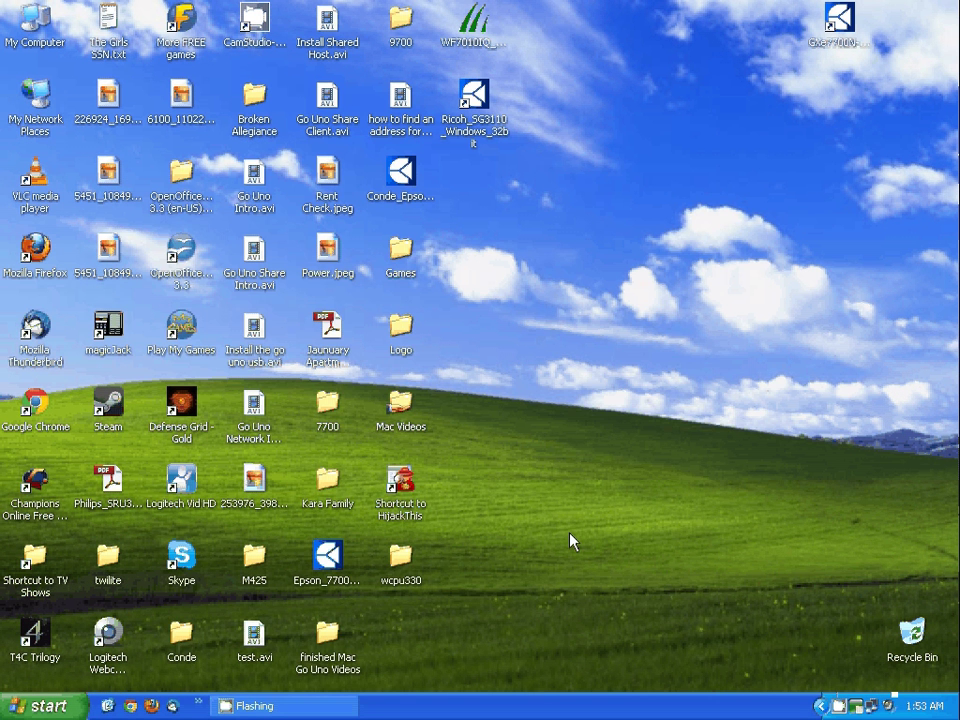